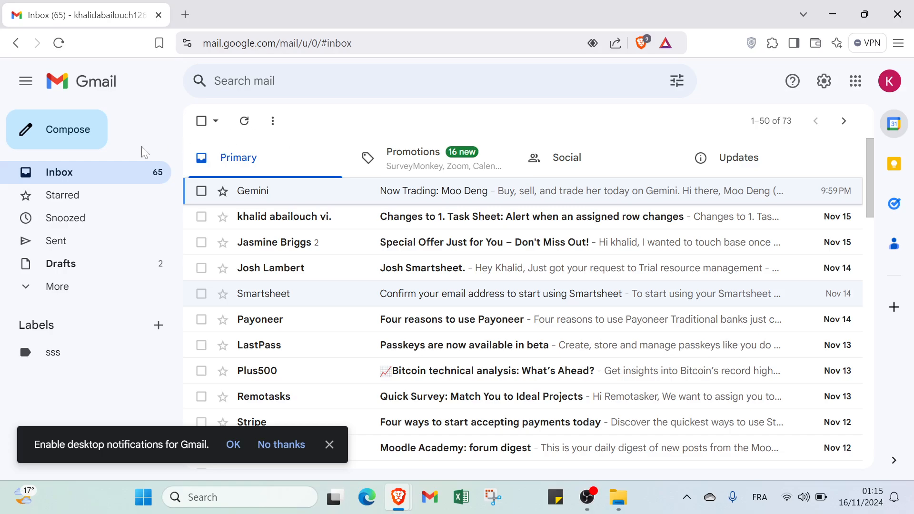
Step: Start a full-size new message addressed to the saved contact from the address suggestions
{"action": "left_click", "coordinate": [73, 128]}
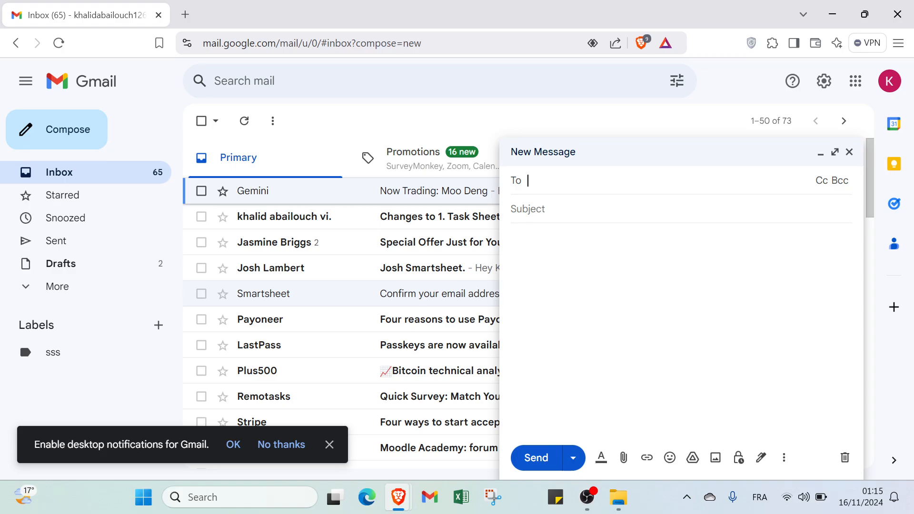
{"action": "left_click", "coordinate": [834, 152]}
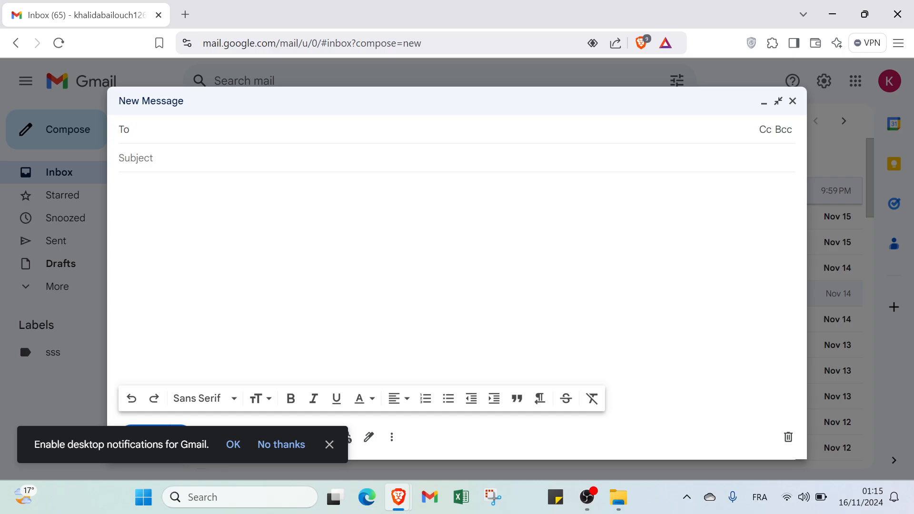
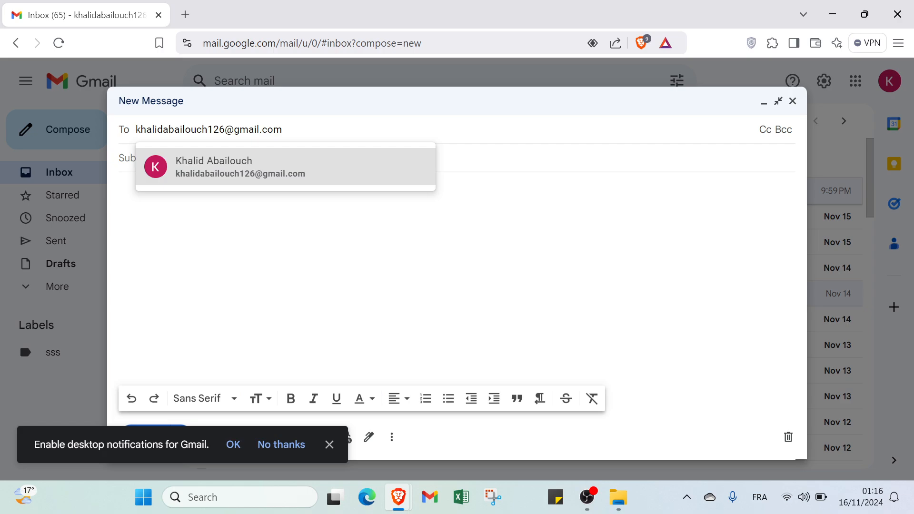
{"action": "left_click", "coordinate": [306, 160]}
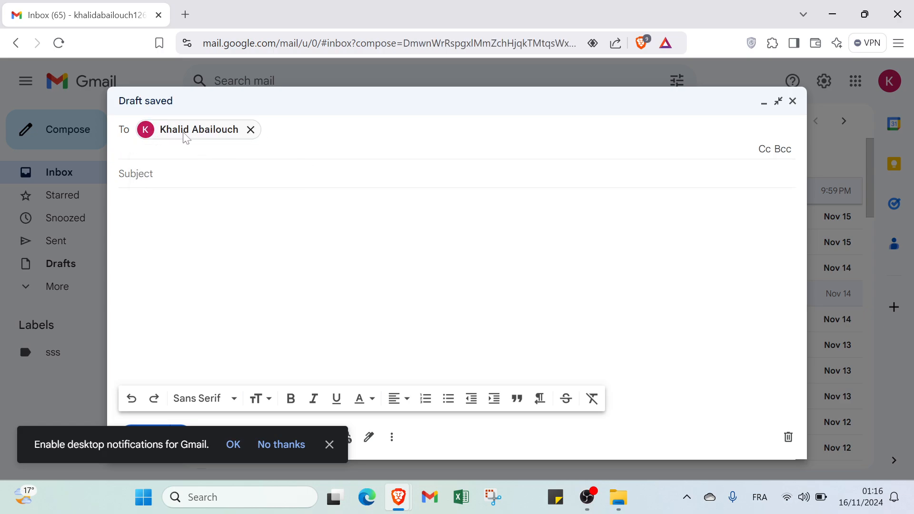
Step: Enter the subject 'asking for advices'
{"action": "mouse_move", "coordinate": [182, 134]}
{"action": "left_click", "coordinate": [176, 184]}
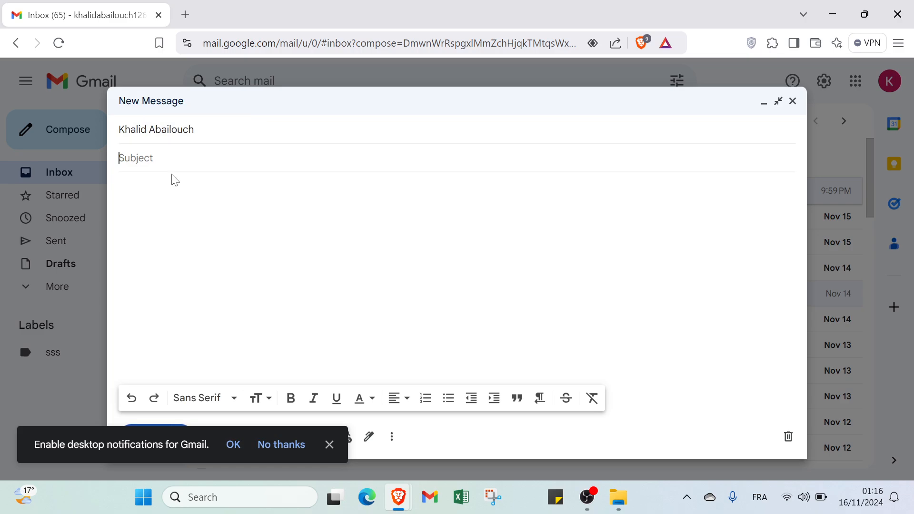
{"action": "type", "text": "asking for advices"}
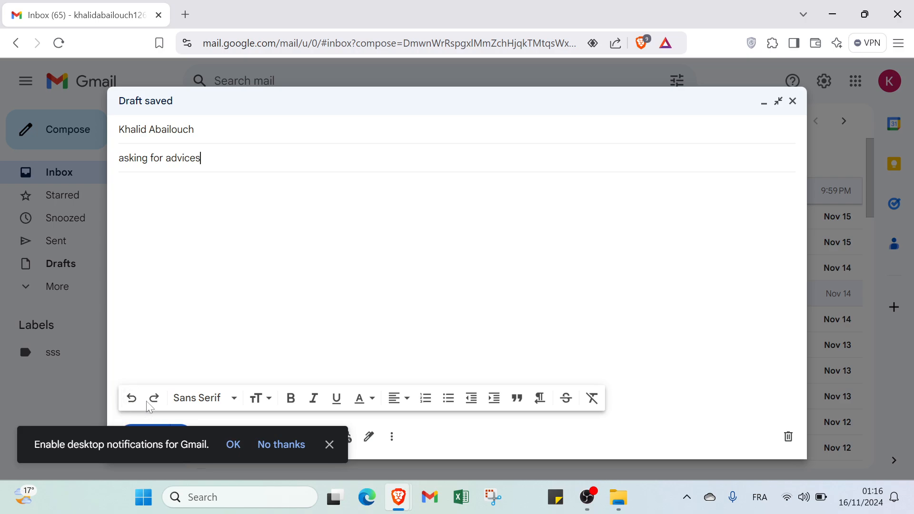
{"action": "left_click", "coordinate": [194, 404]}
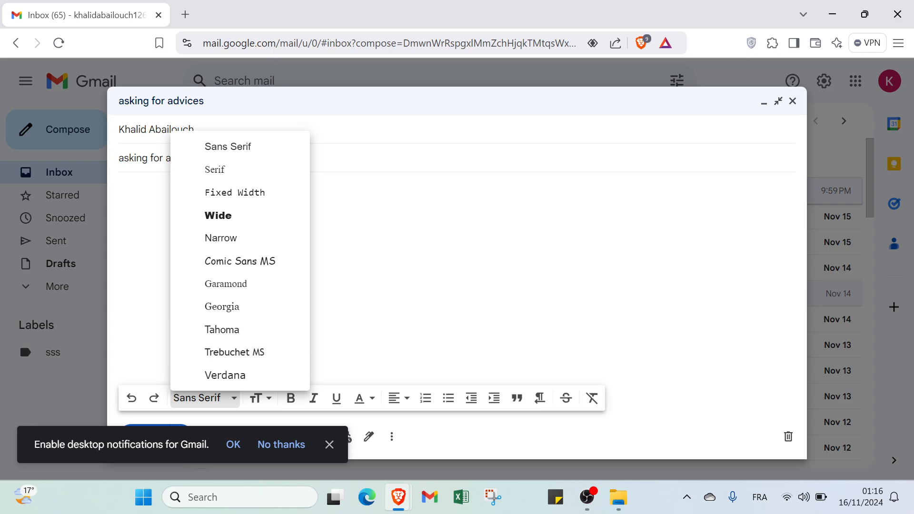
{"action": "left_click", "coordinate": [344, 305]}
{"action": "left_click", "coordinate": [259, 397]}
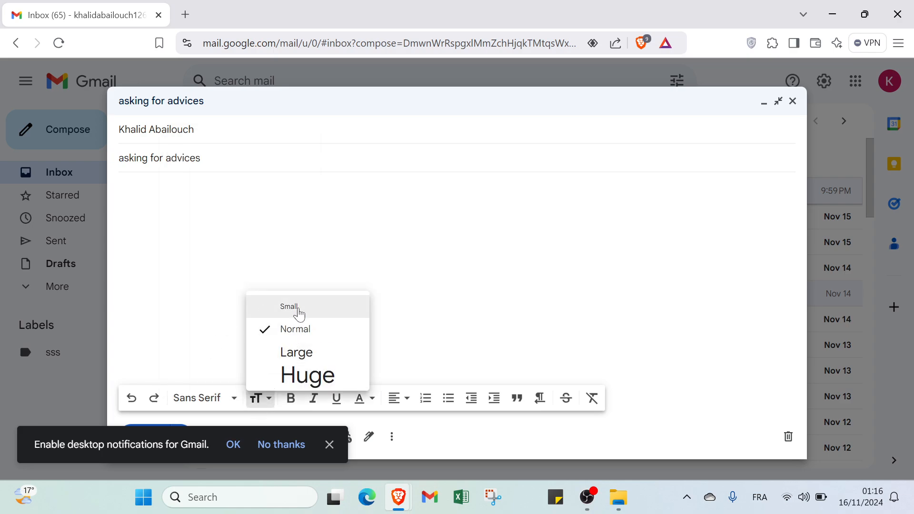
{"action": "left_click", "coordinate": [302, 378]}
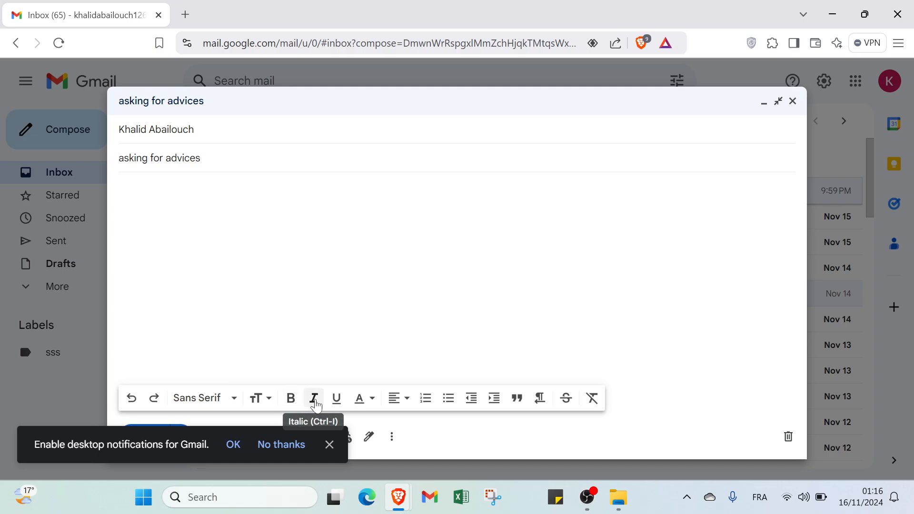
{"action": "left_click", "coordinate": [365, 410]}
{"action": "left_click", "coordinate": [363, 406]}
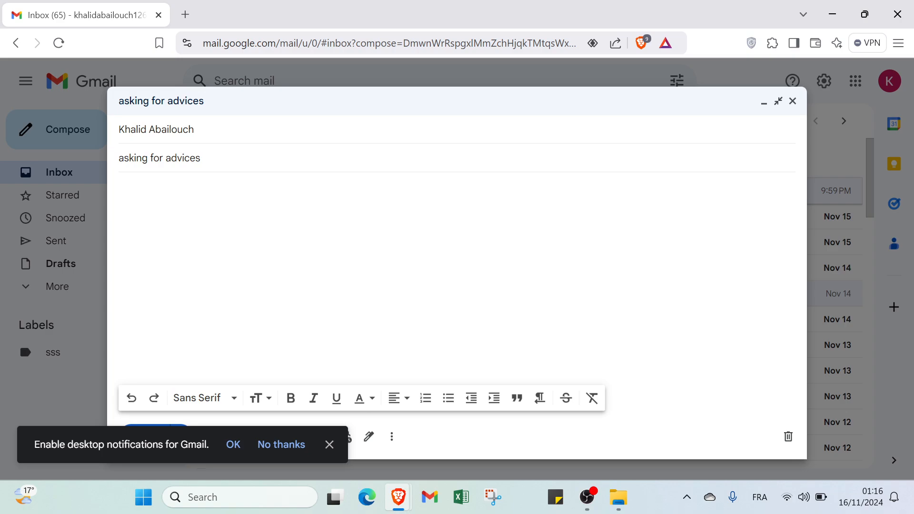
Step: Write the body 'hey i hope everything is well with you my friend i just need your advices' using Smart Compose
{"action": "type", "text": "hey i hope everyth"}
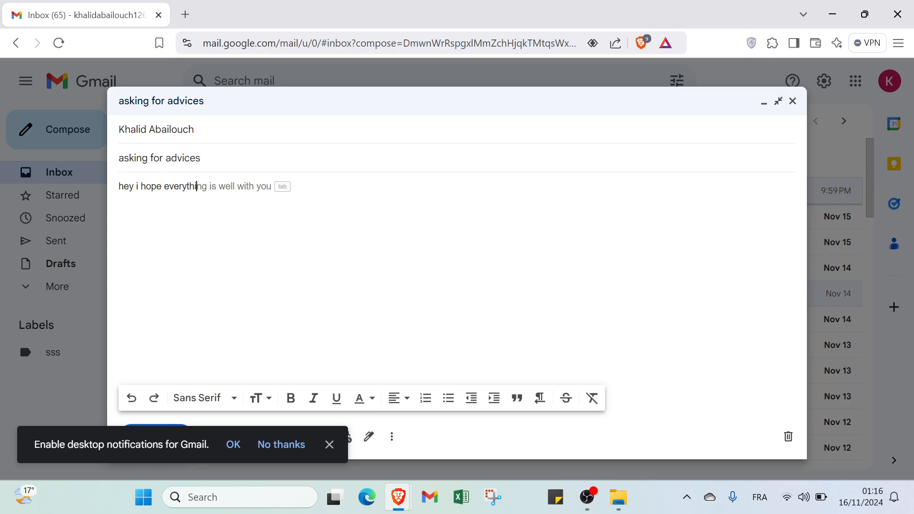
{"action": "type", "text": "i"}
{"action": "key", "text": "Tab"}
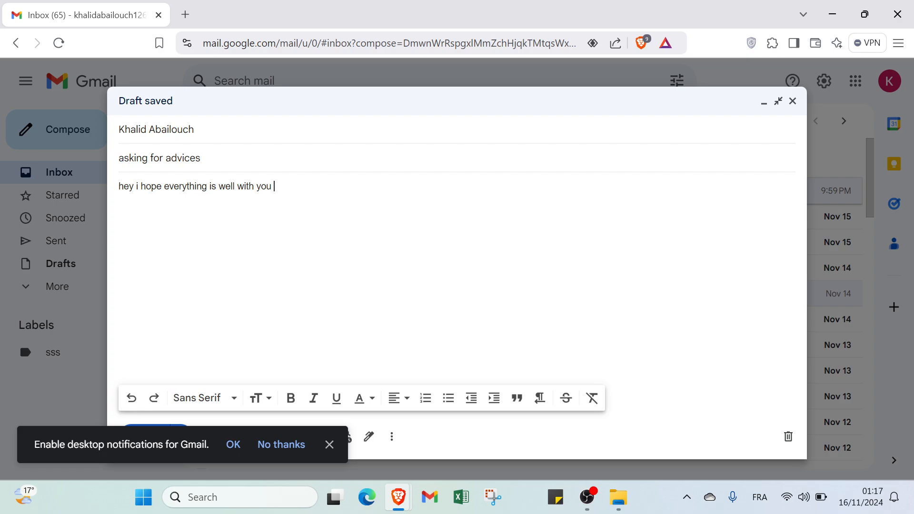
{"action": "type", "text": "my friend "}
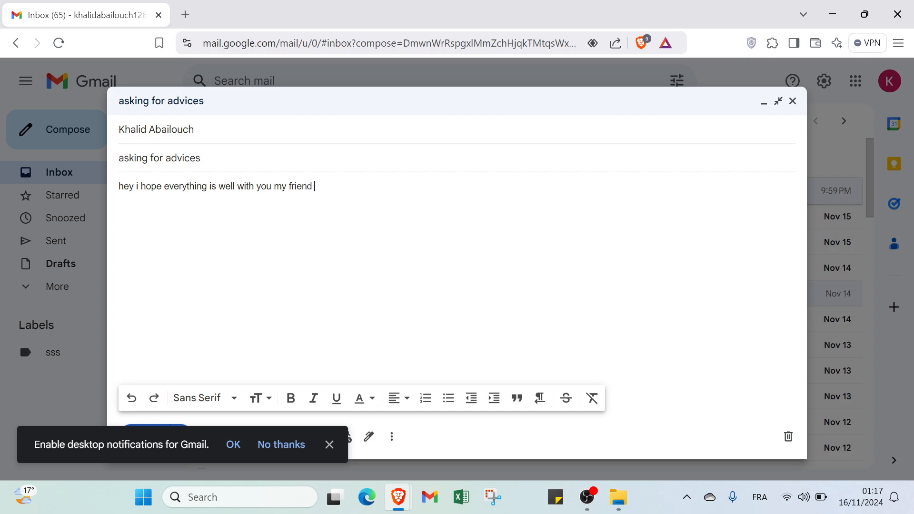
{"action": "type", "text": "i just"}
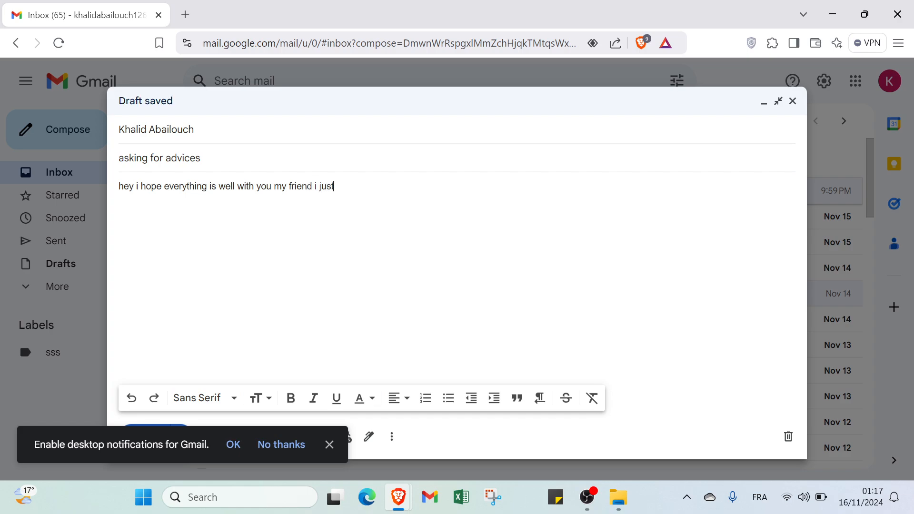
{"action": "type", "text": " need your "}
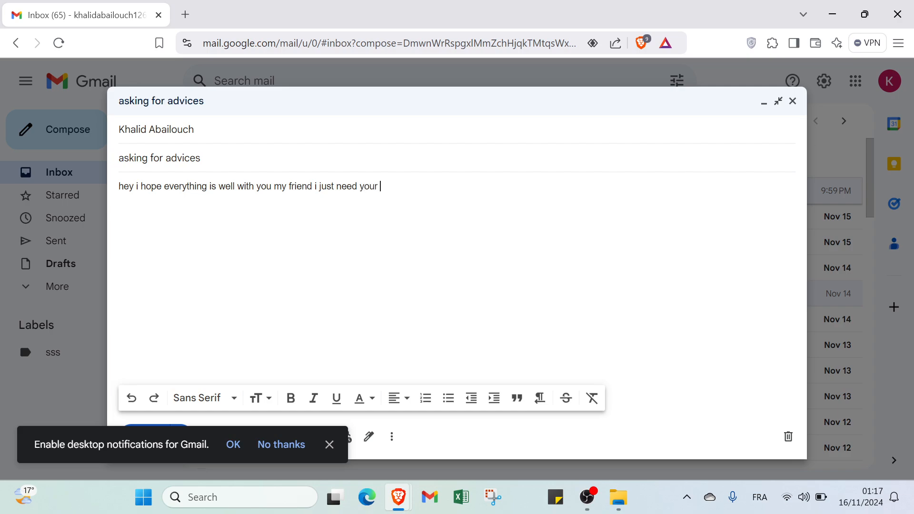
{"action": "type", "text": "adv"}
{"action": "type", "text": "ices fro"}
{"action": "type", "text": "som"}
{"action": "type", "text": "e prob"}
{"action": "type", "text": "l"}
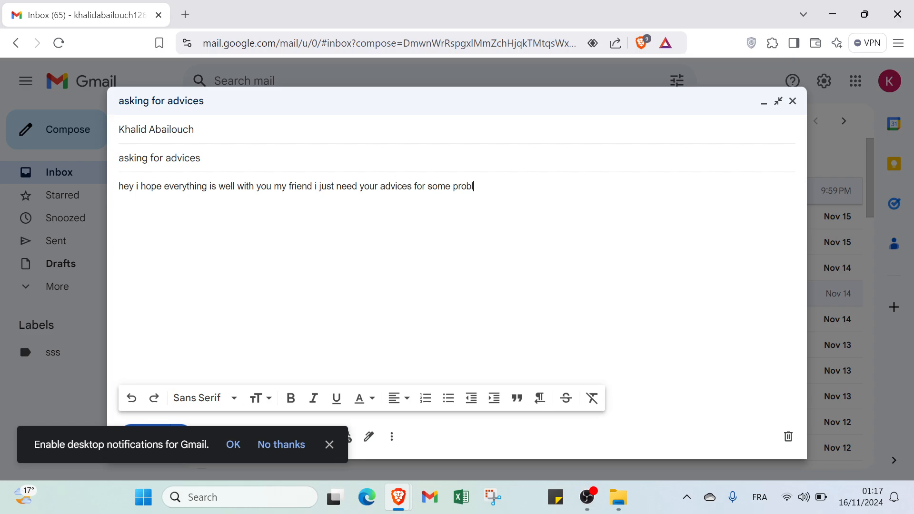
{"action": "type", "text": "ems"}
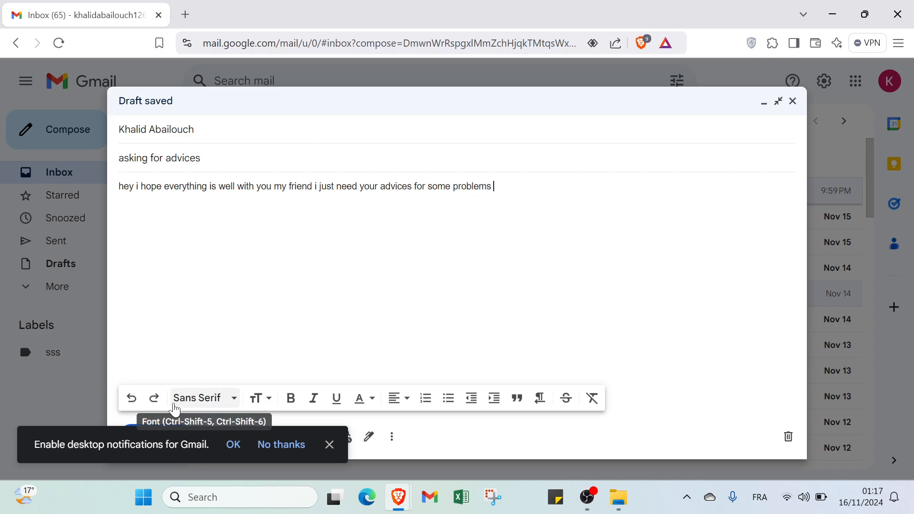
Step: Add s's in the Georgia font, then more s's in the Serif font
{"action": "left_click", "coordinate": [212, 398]}
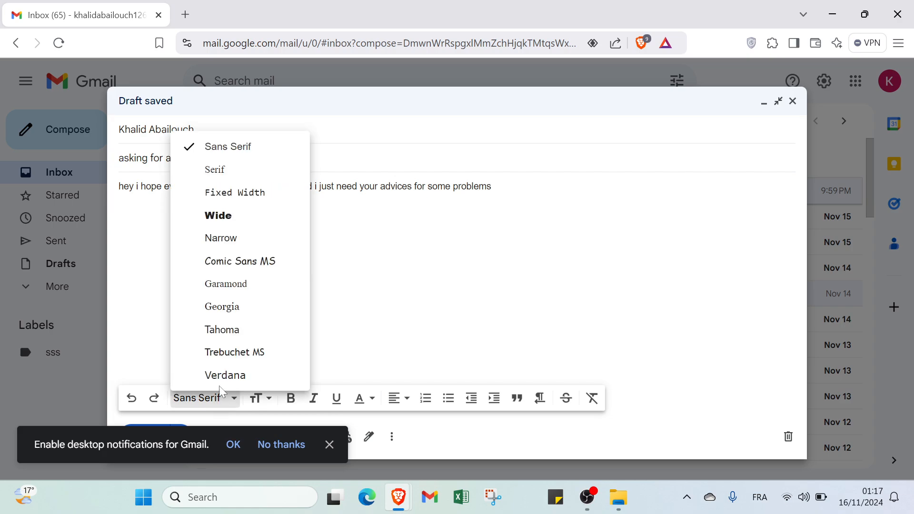
{"action": "left_click", "coordinate": [232, 312]}
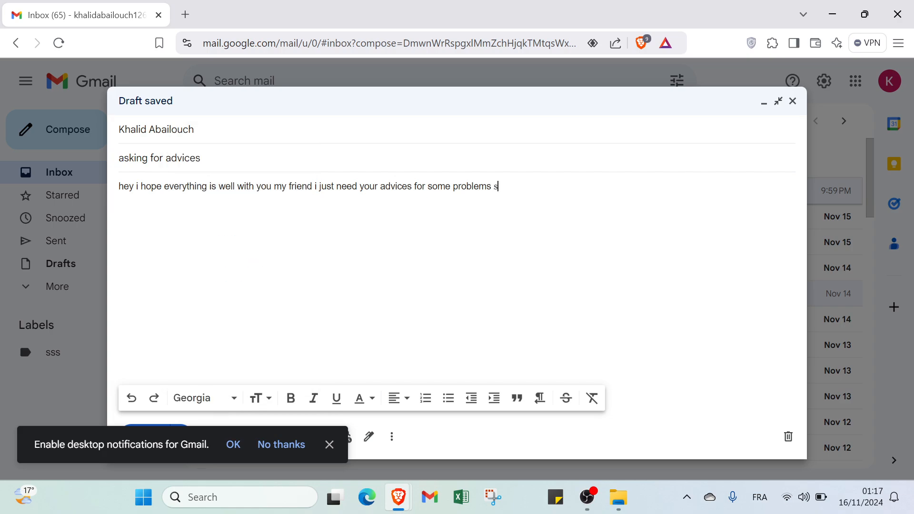
{"action": "type", "text": "ssss"}
{"action": "left_click", "coordinate": [224, 397]}
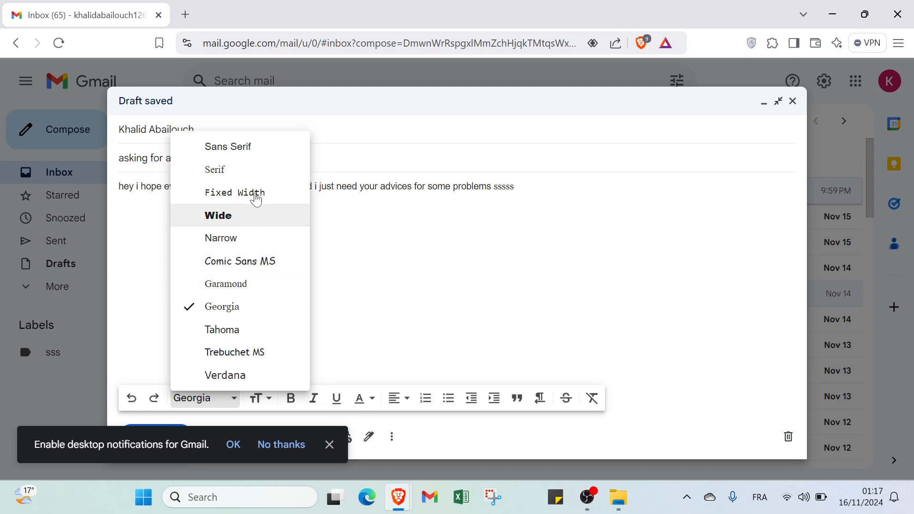
{"action": "left_click", "coordinate": [262, 170]}
{"action": "type", "text": "ssss"}
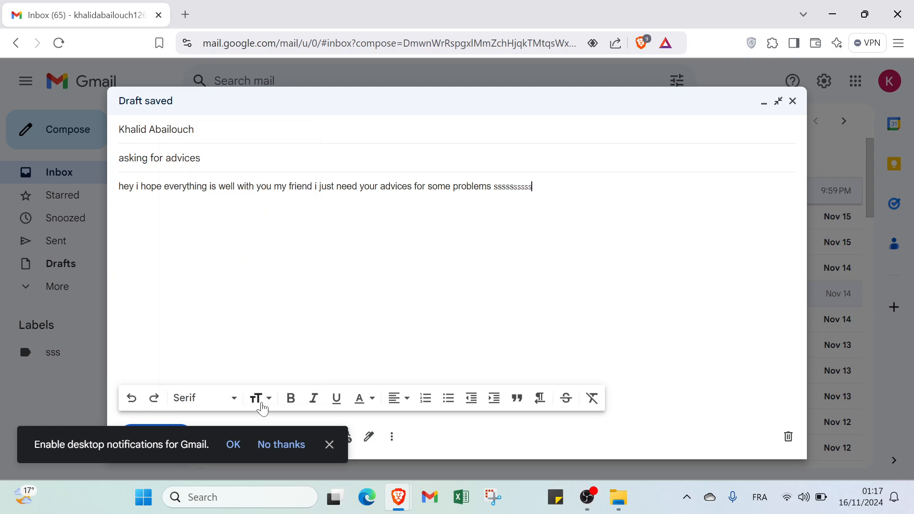
Step: Add runs of s's at Large, Huge, Normal and Small text sizes
{"action": "left_click", "coordinate": [261, 403]}
{"action": "left_click", "coordinate": [277, 361]}
{"action": "type", "text": "ssssss"}
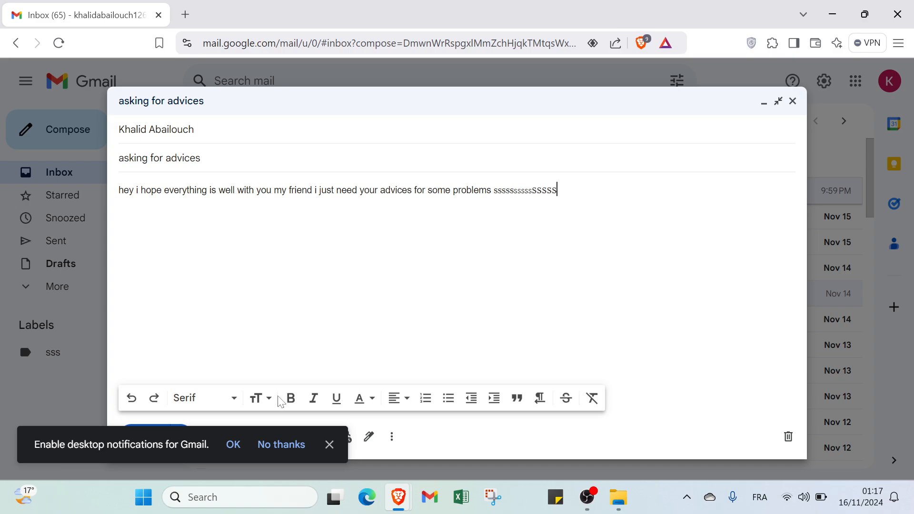
{"action": "left_click", "coordinate": [261, 398]}
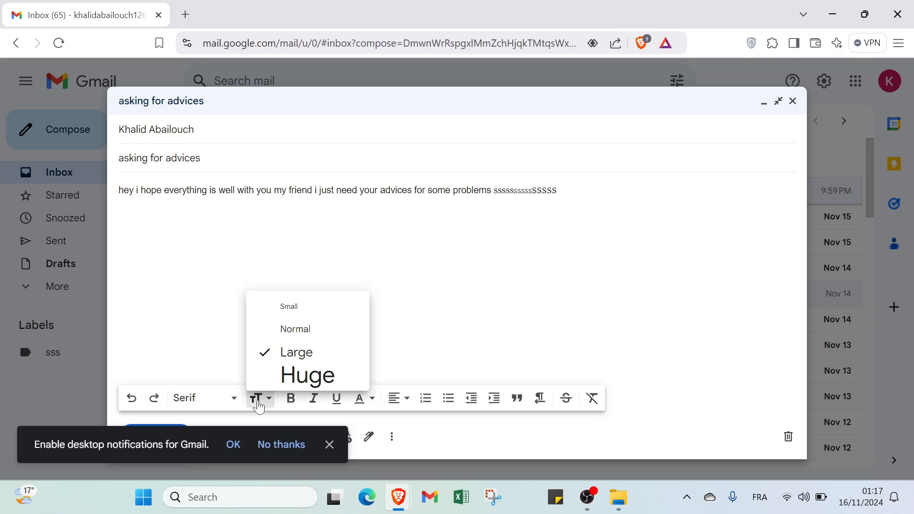
{"action": "left_click", "coordinate": [286, 375]}
{"action": "type", "text": "ssss"}
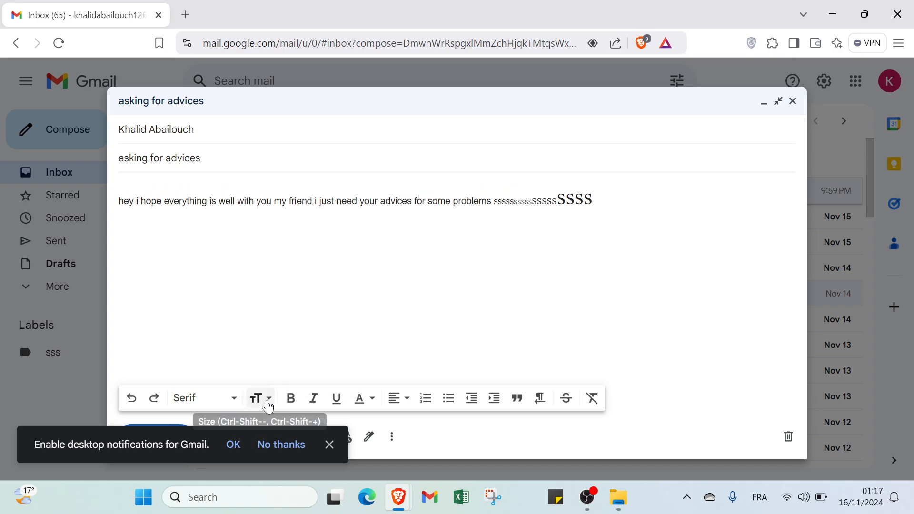
{"action": "left_click", "coordinate": [261, 398]}
{"action": "left_click", "coordinate": [284, 330]}
{"action": "type", "text": "ss"}
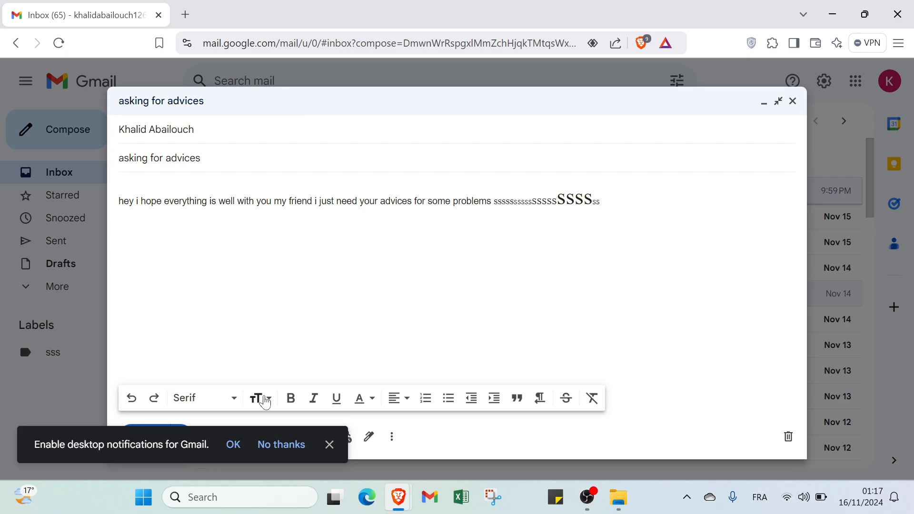
{"action": "left_click", "coordinate": [261, 398]}
{"action": "left_click", "coordinate": [284, 307]}
{"action": "type", "text": "ssssss"}
Step: Add bold s's, then s's that are bold, italic and underlined
{"action": "left_click", "coordinate": [291, 400]}
{"action": "type", "text": "sssssssssss"}
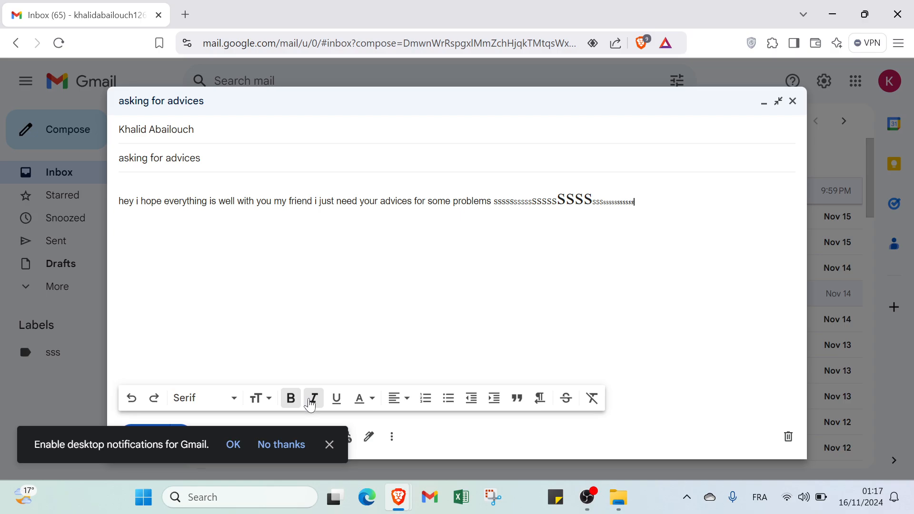
{"action": "left_click", "coordinate": [312, 403]}
{"action": "left_click", "coordinate": [336, 398]}
{"action": "type", "text": "ssssss"}
{"action": "left_click", "coordinate": [358, 399]}
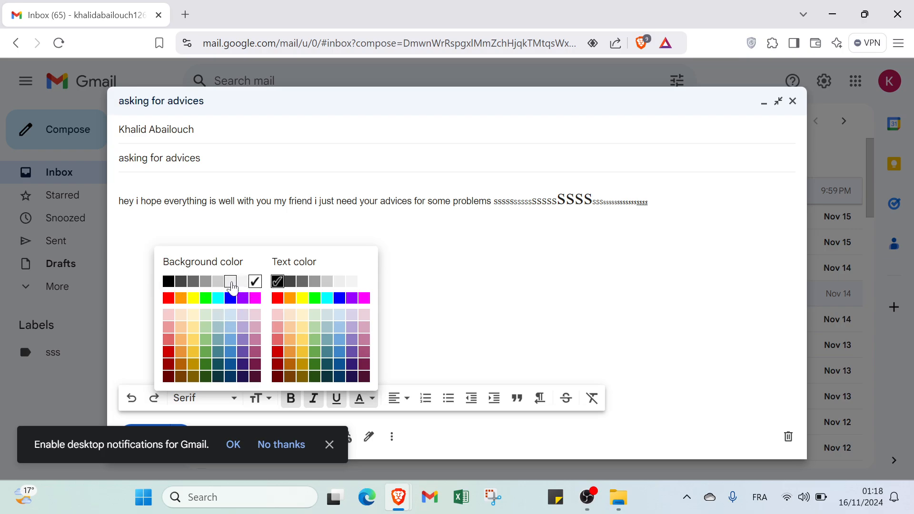
Step: Type a run of red r's on a grey highlight
{"action": "left_click", "coordinate": [203, 284]}
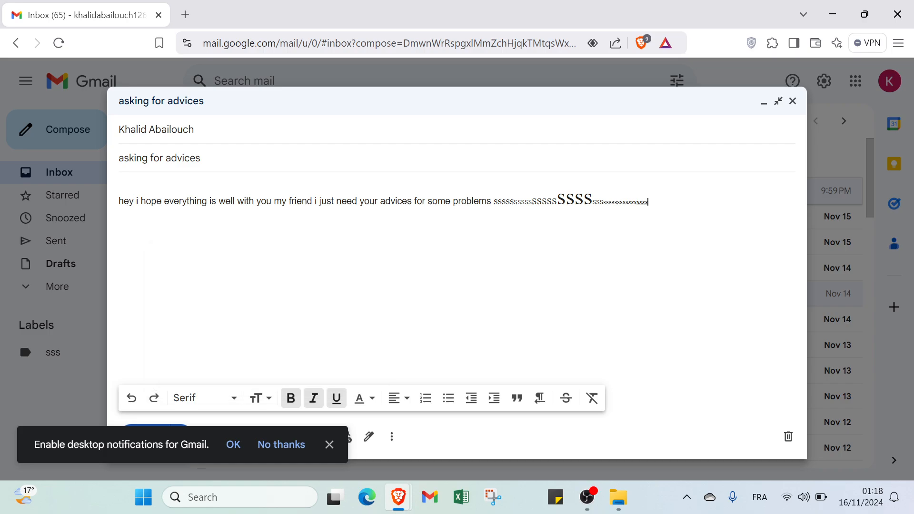
{"action": "left_click", "coordinate": [367, 400]}
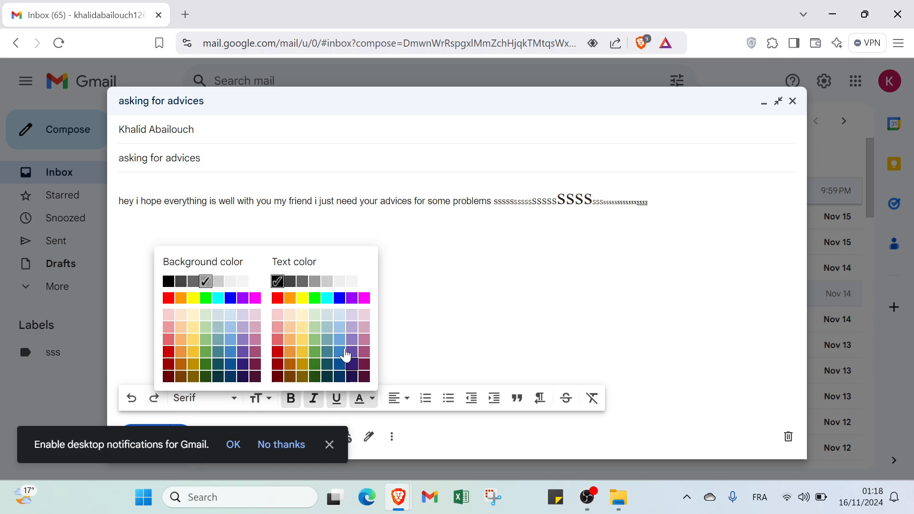
{"action": "left_click", "coordinate": [278, 299]}
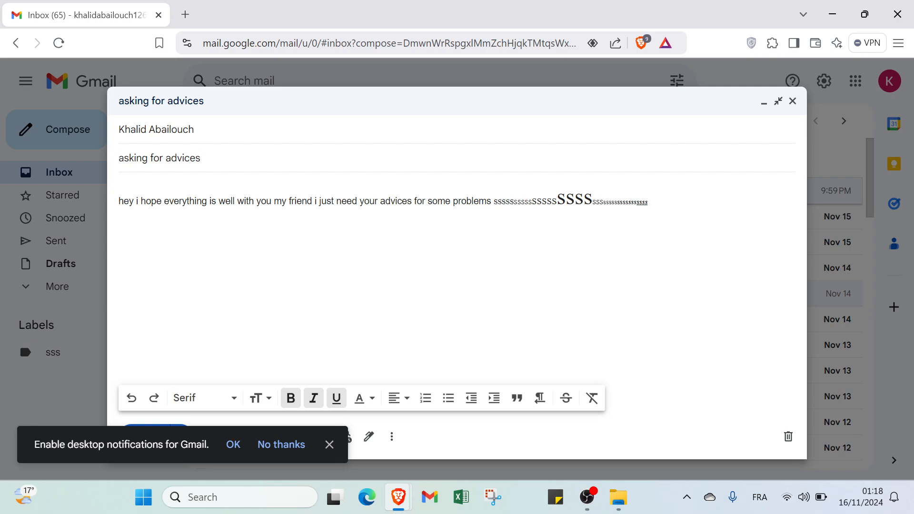
{"action": "type", "text": "rrrrrrrrrrrrrrrrrrrrrrrrrrrrrrrrr"}
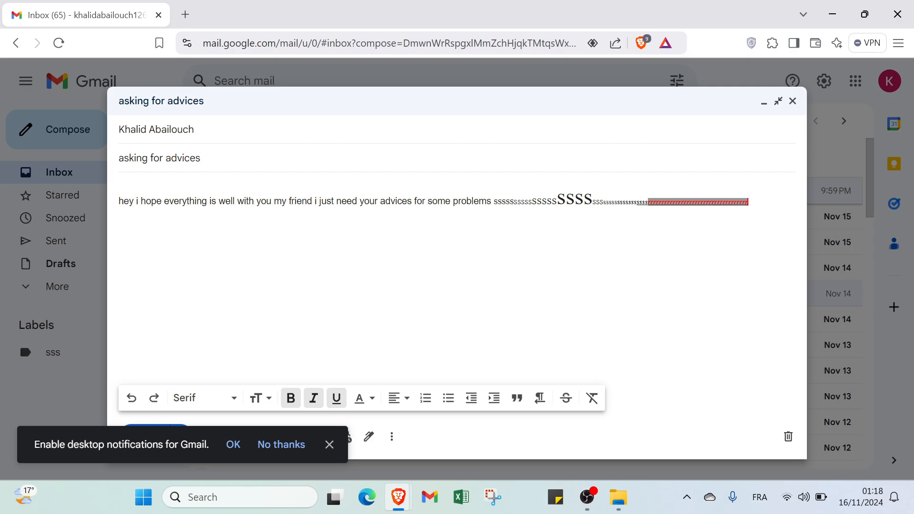
Step: Make the body line a numbered list, then change it to a bulleted list
{"action": "left_click", "coordinate": [393, 407]}
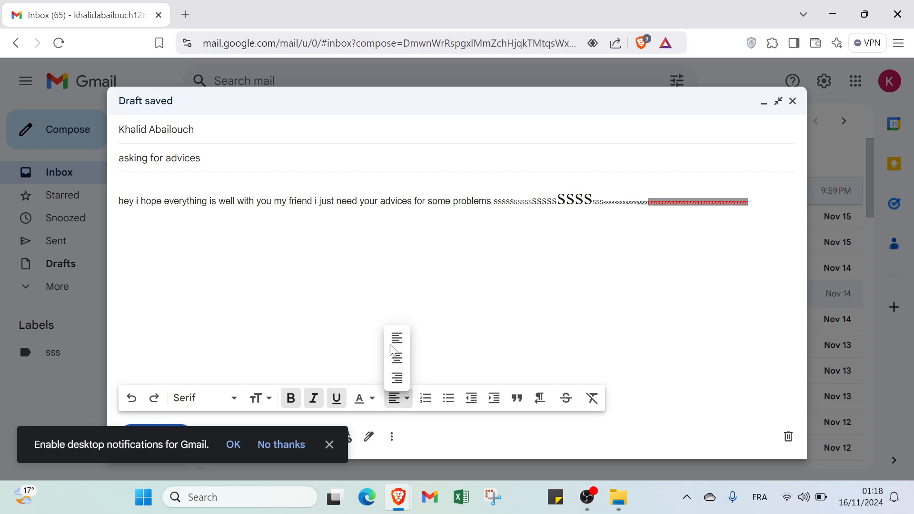
{"action": "left_click", "coordinate": [426, 399]}
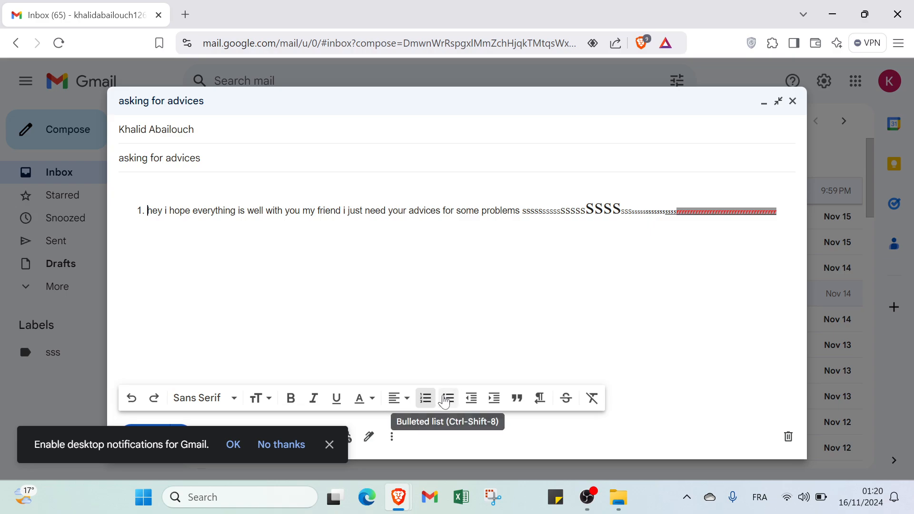
{"action": "left_click", "coordinate": [448, 399]}
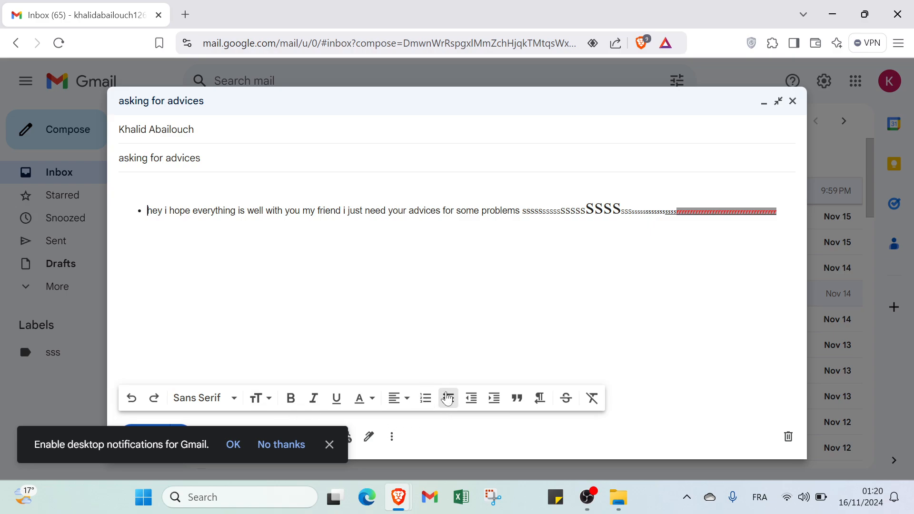
Step: Dismiss the notification prompt and preview Schedule send's custom date picker, cancelling without scheduling
{"action": "left_click", "coordinate": [331, 447]}
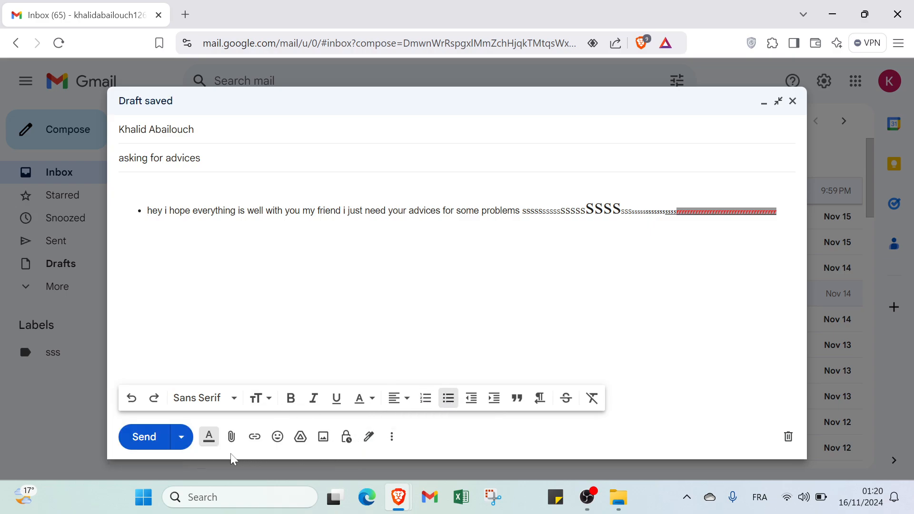
{"action": "left_click", "coordinate": [181, 440]}
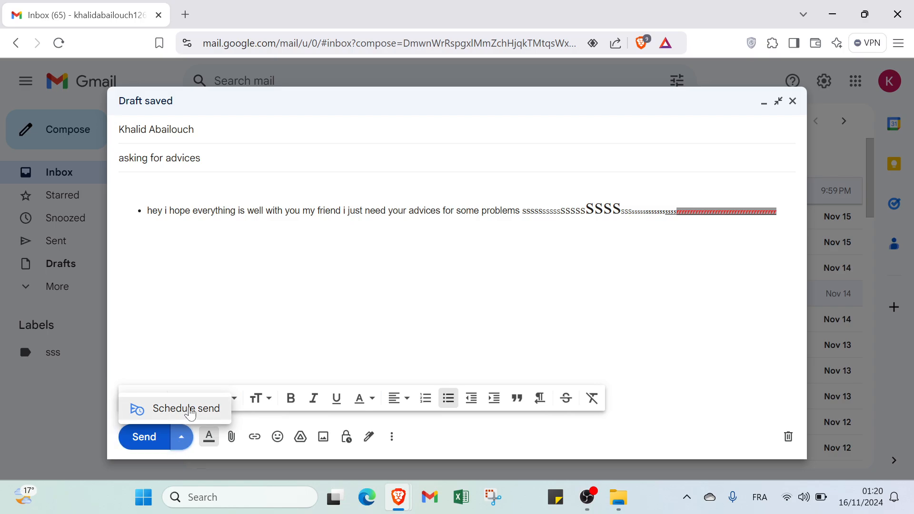
{"action": "left_click", "coordinate": [191, 410]}
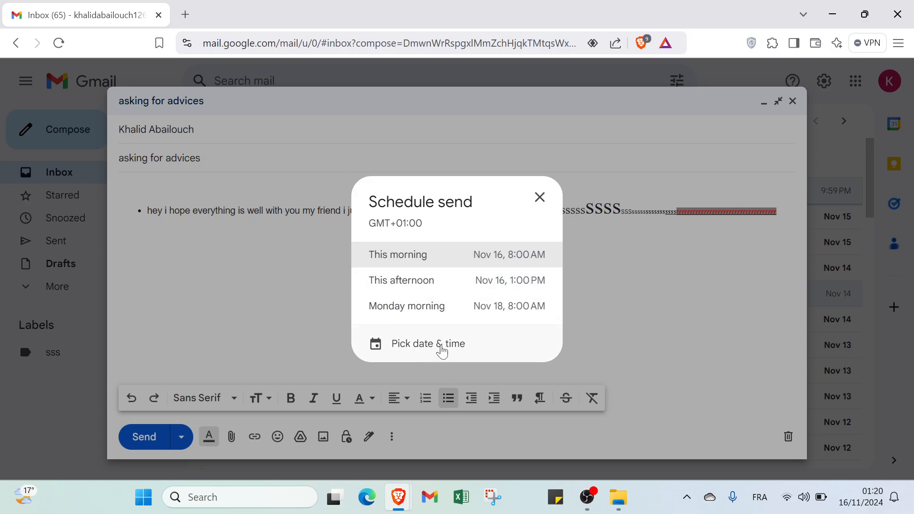
{"action": "left_click", "coordinate": [442, 351]}
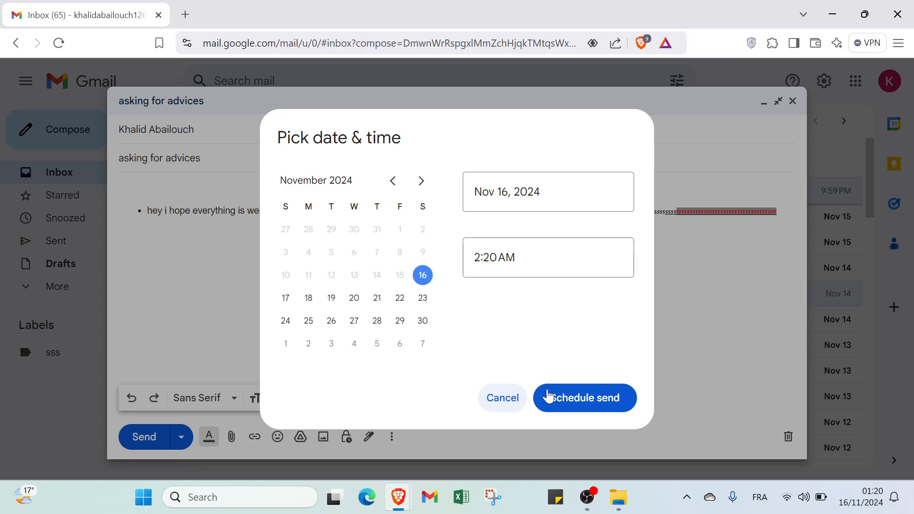
{"action": "left_click", "coordinate": [514, 398]}
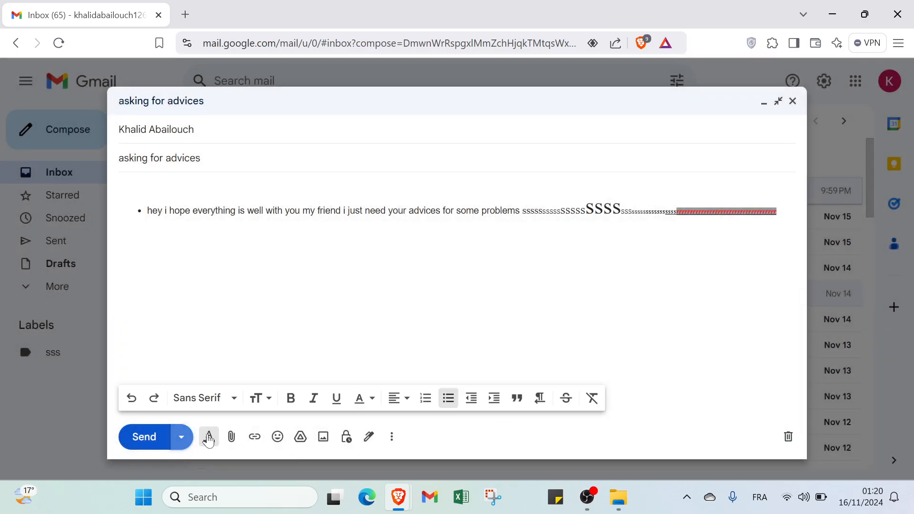
Step: Hide the formatting toolbar, then check the Attach files and Insert link dialogs without adding anything
{"action": "left_click", "coordinate": [209, 438]}
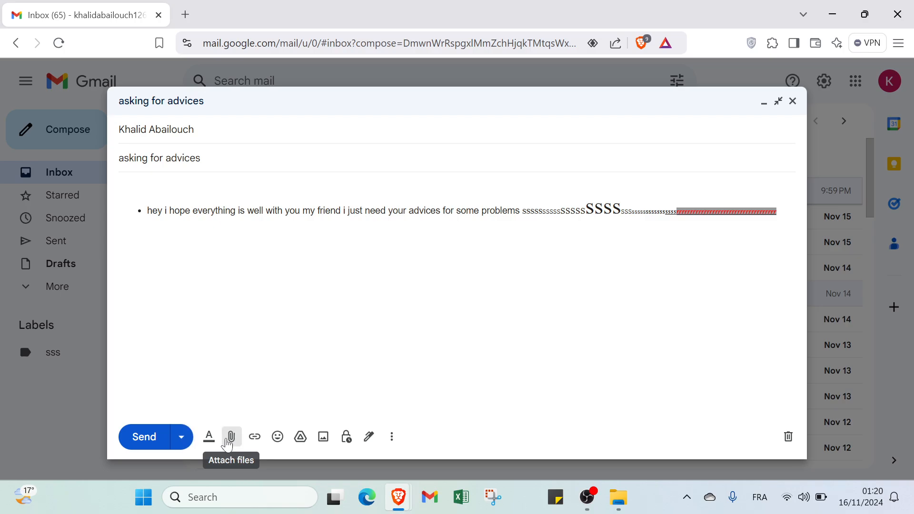
{"action": "left_click", "coordinate": [231, 438]}
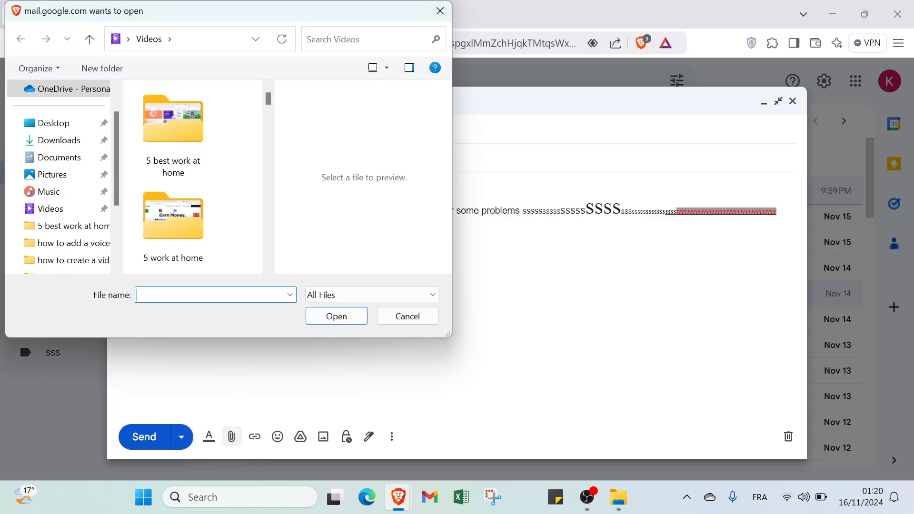
{"action": "left_click", "coordinate": [440, 10]}
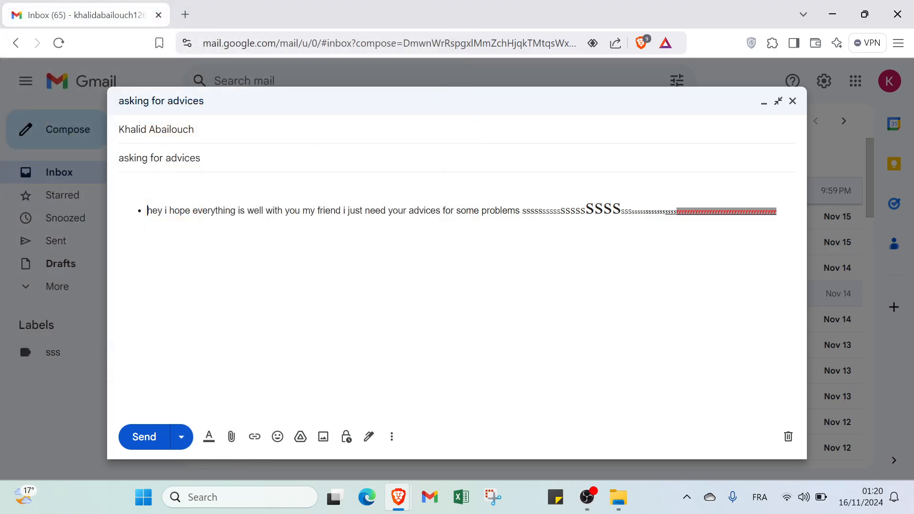
{"action": "left_click", "coordinate": [255, 437]}
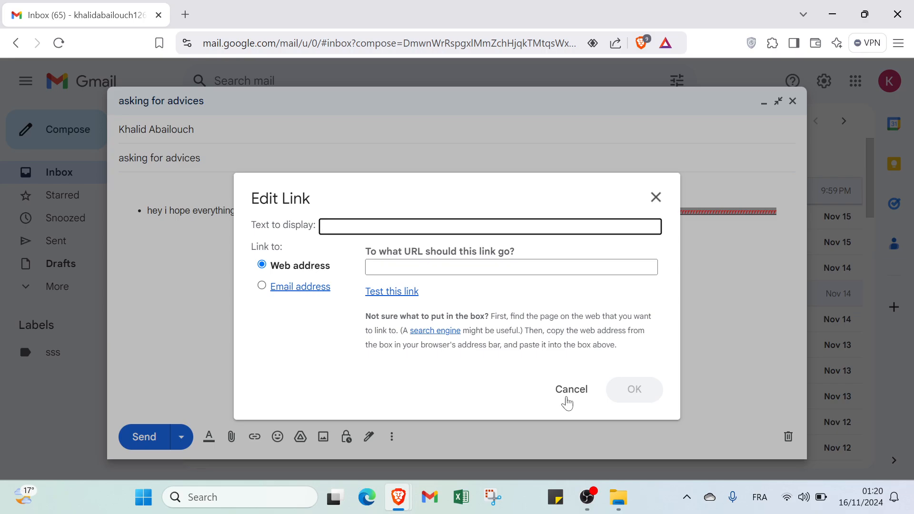
{"action": "left_click", "coordinate": [652, 198]}
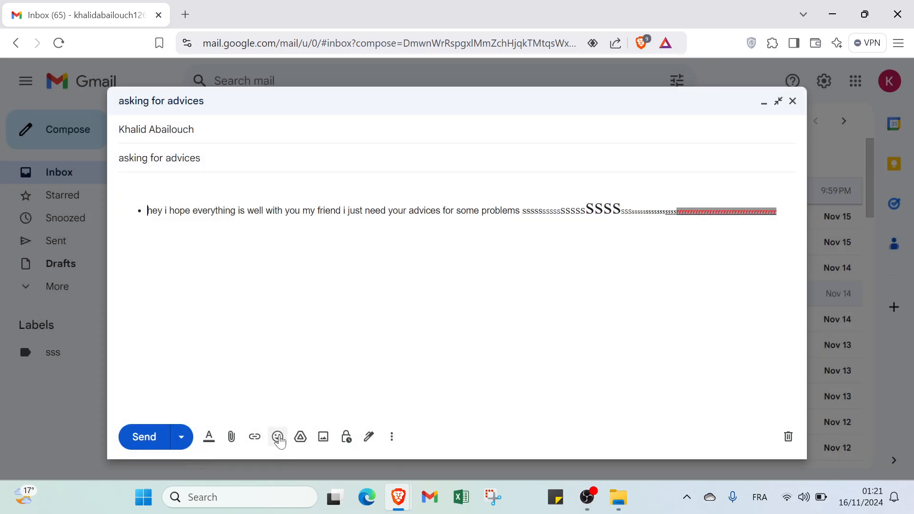
{"action": "left_click", "coordinate": [278, 437]}
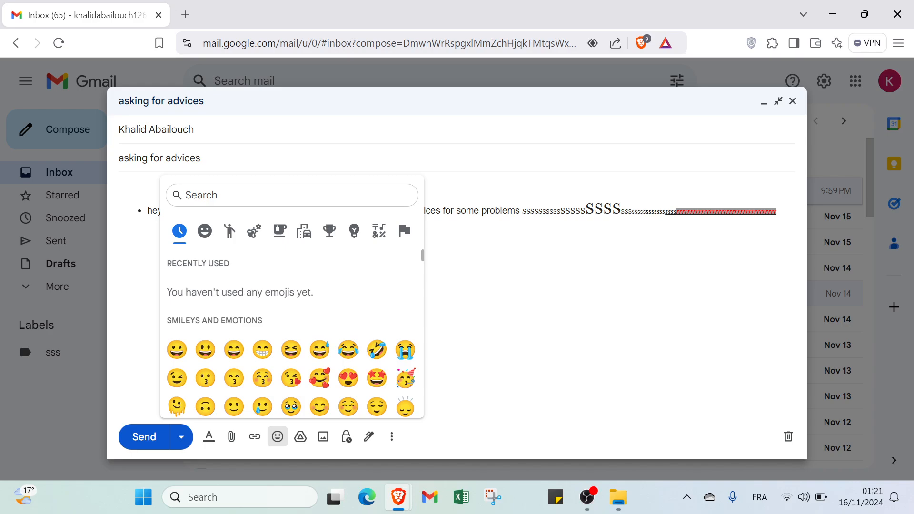
{"action": "scroll", "coordinate": [291, 343], "scroll_direction": "down", "scroll_amount": 10}
{"action": "left_click", "coordinate": [514, 211]}
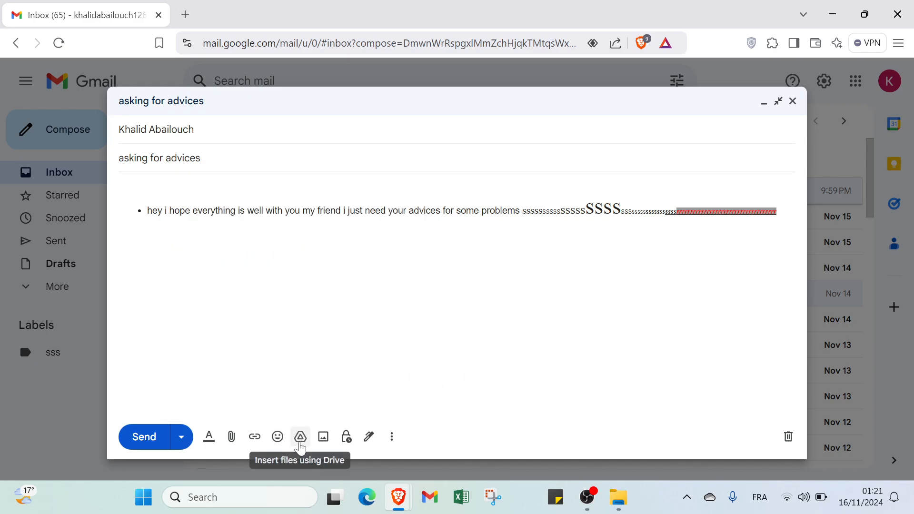
{"action": "left_click", "coordinate": [323, 440]}
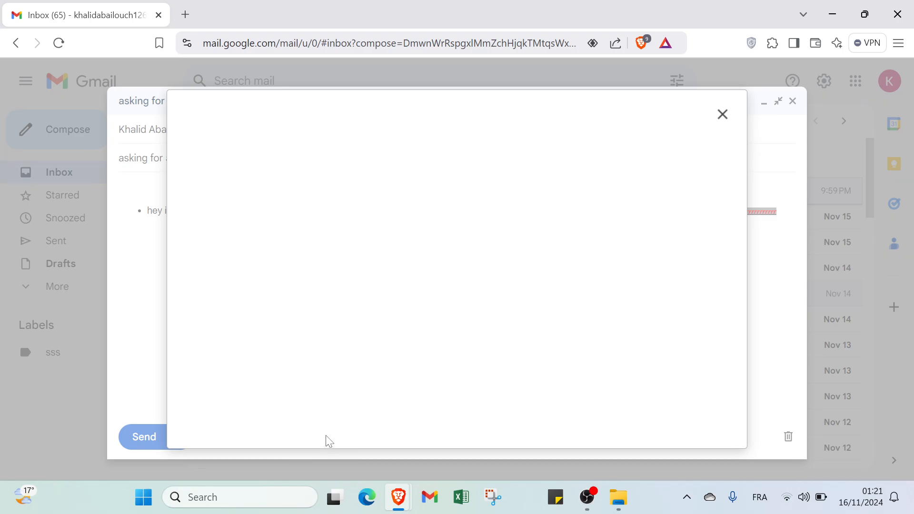
{"action": "left_click", "coordinate": [722, 114]}
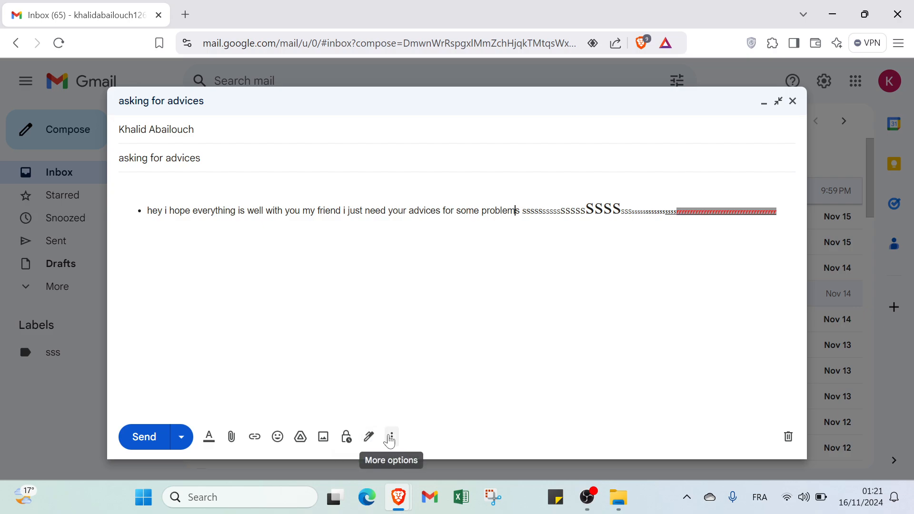
Step: Browse the More options menu and its 'Set up a time to meet' submenu, then return to the body
{"action": "left_click", "coordinate": [390, 439]}
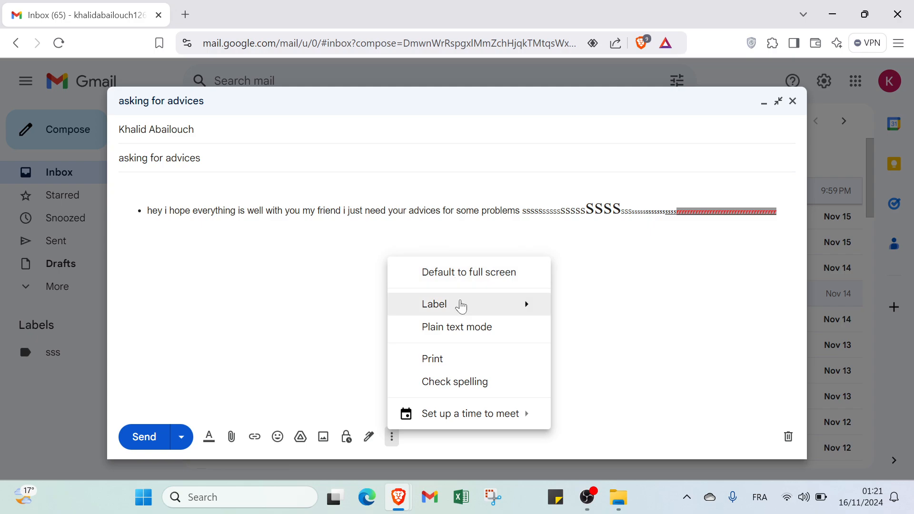
{"action": "mouse_move", "coordinate": [458, 304]}
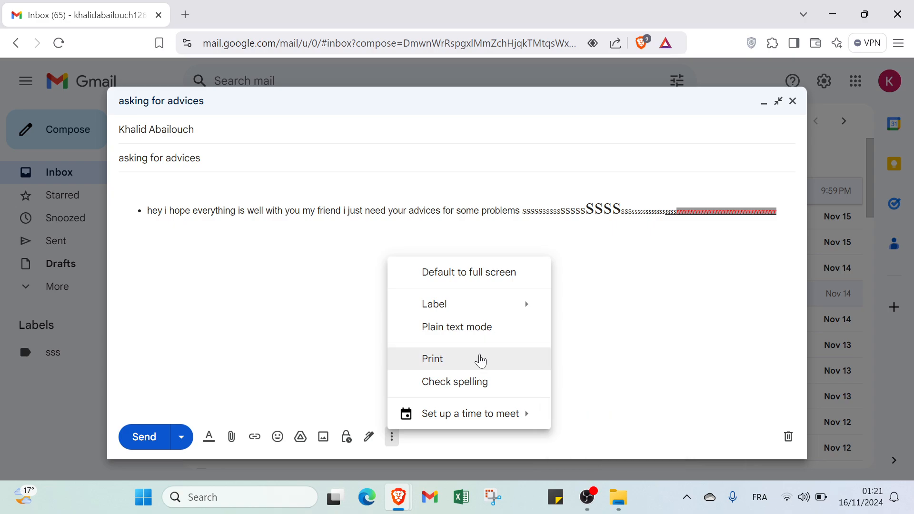
{"action": "mouse_move", "coordinate": [459, 414]}
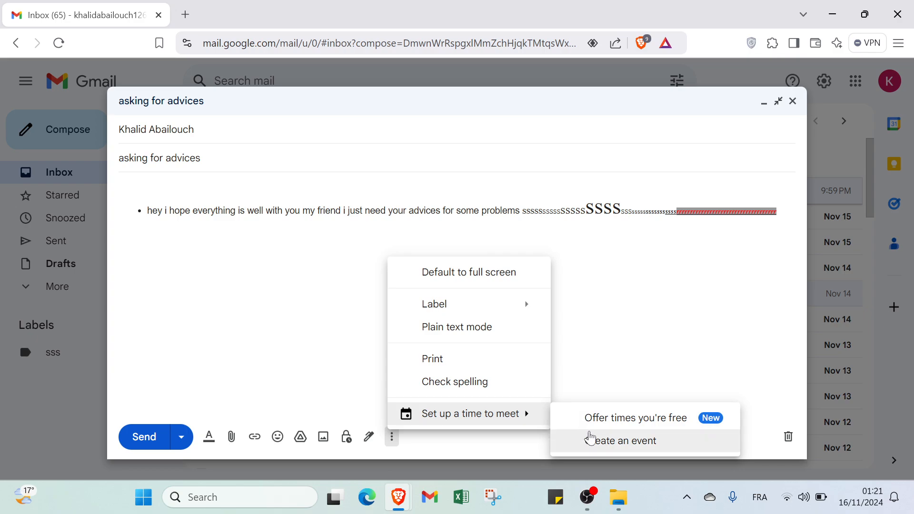
{"action": "left_click", "coordinate": [603, 206]}
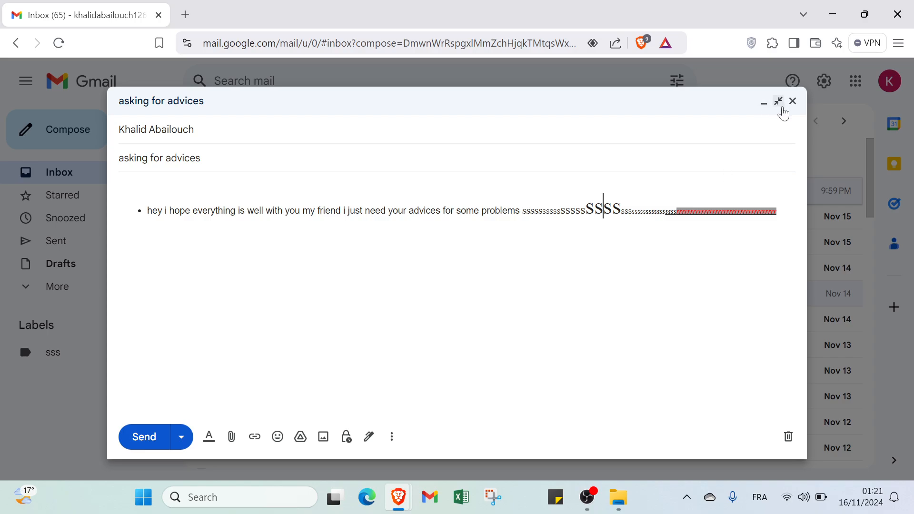
Step: Discard the draft, then view the Starred, Snoozed, Sent and Drafts folders
{"action": "left_click", "coordinate": [791, 440]}
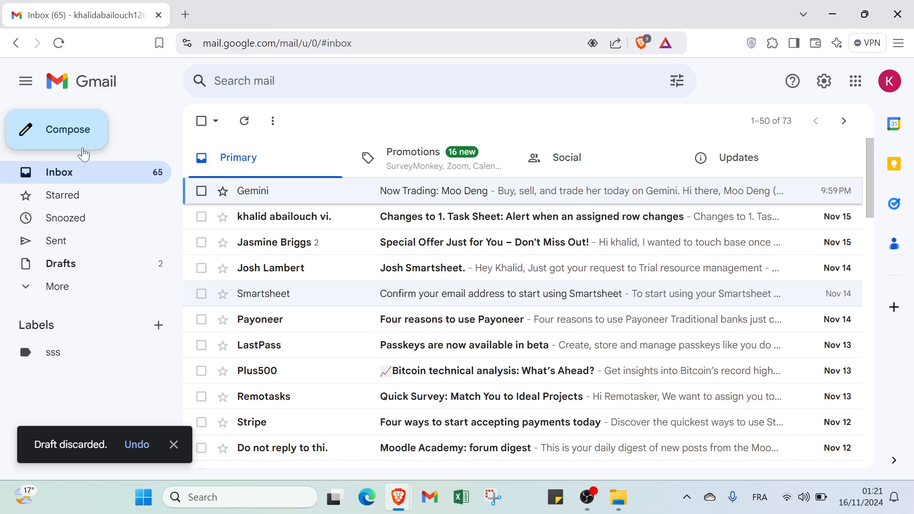
{"action": "left_click", "coordinate": [90, 195]}
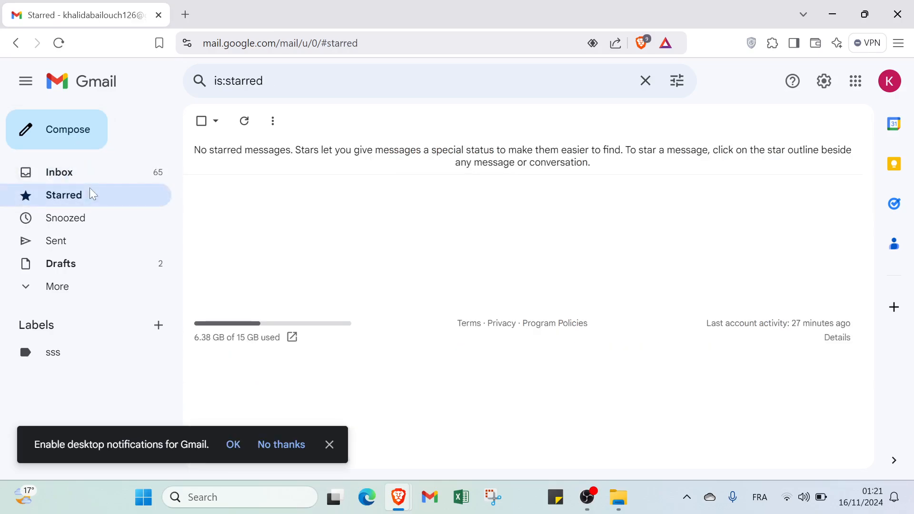
{"action": "left_click", "coordinate": [89, 217]}
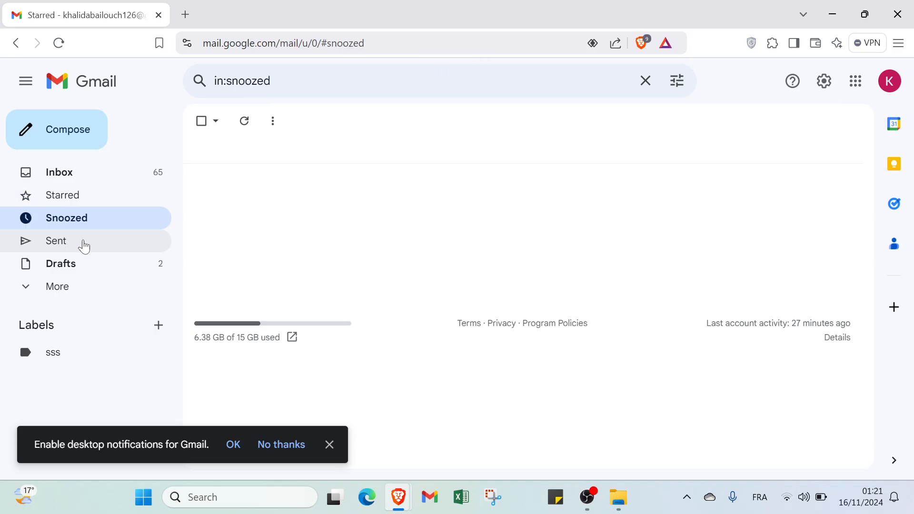
{"action": "left_click", "coordinate": [83, 248]}
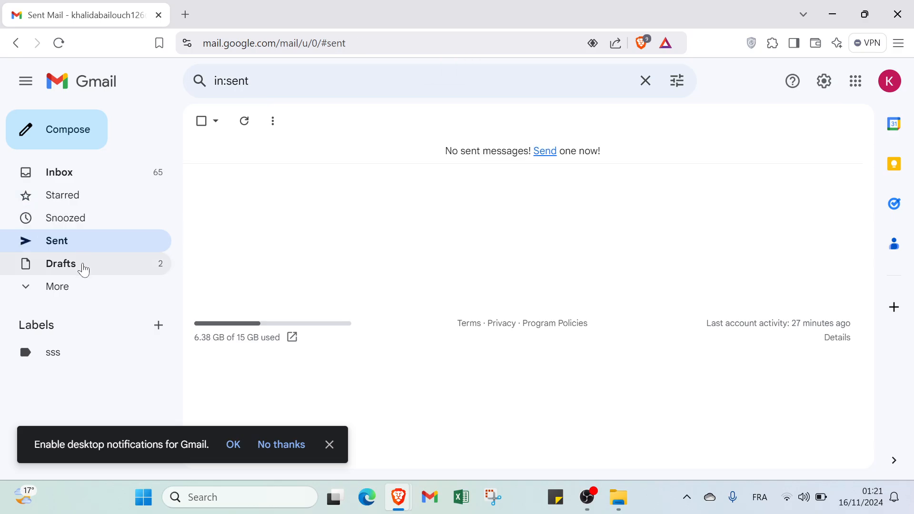
{"action": "left_click", "coordinate": [82, 265]}
Step: View the Important, Chats, Scheduled, All Mail and Spam folders
{"action": "left_click", "coordinate": [82, 287]}
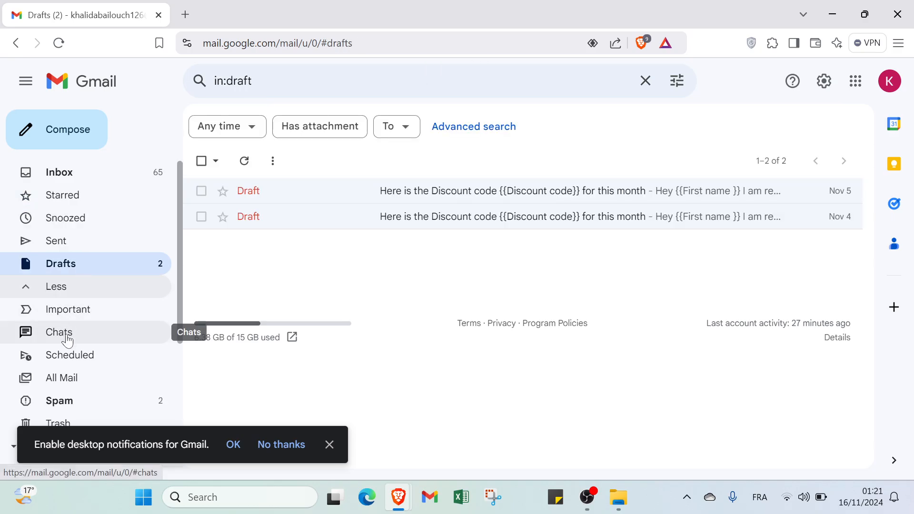
{"action": "scroll", "coordinate": [72, 303], "scroll_direction": "down", "scroll_amount": 1}
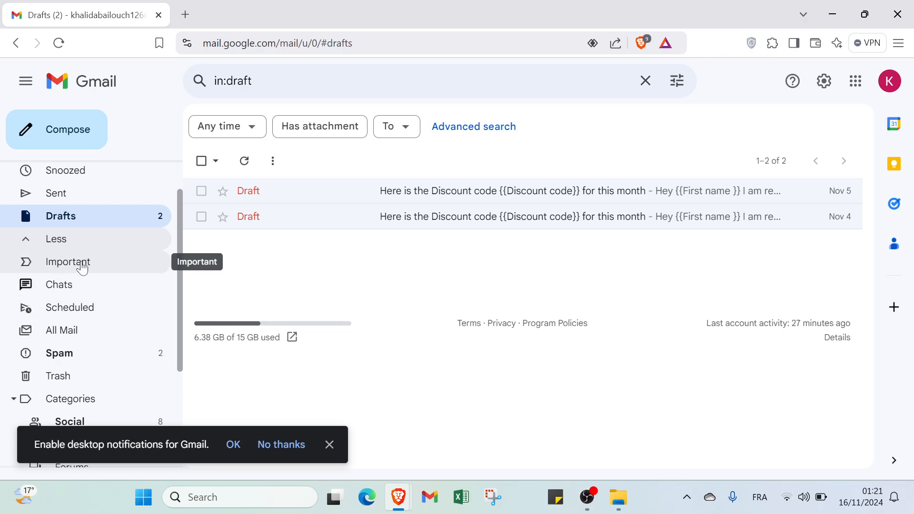
{"action": "left_click", "coordinate": [82, 265]}
{"action": "left_click", "coordinate": [76, 286]}
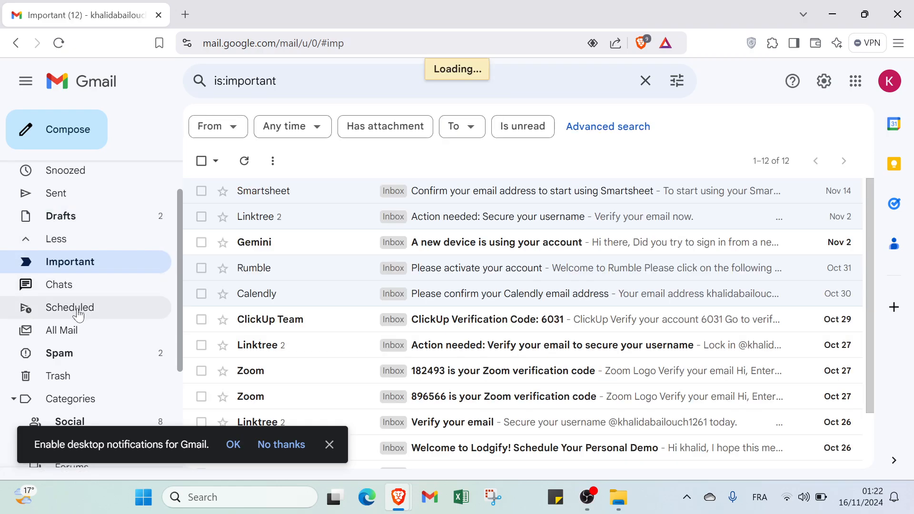
{"action": "left_click", "coordinate": [78, 308]}
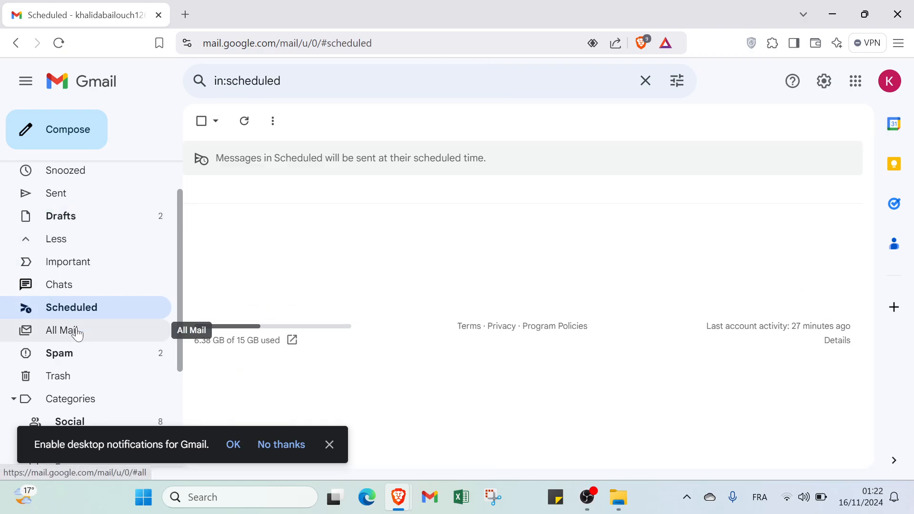
{"action": "left_click", "coordinate": [77, 332]}
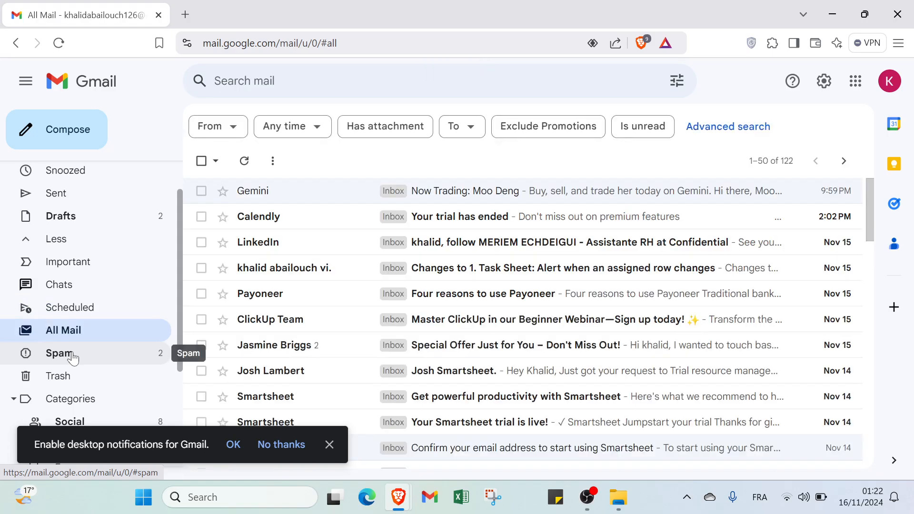
{"action": "left_click", "coordinate": [73, 358]}
{"action": "scroll", "coordinate": [78, 352], "scroll_direction": "down", "scroll_amount": 3}
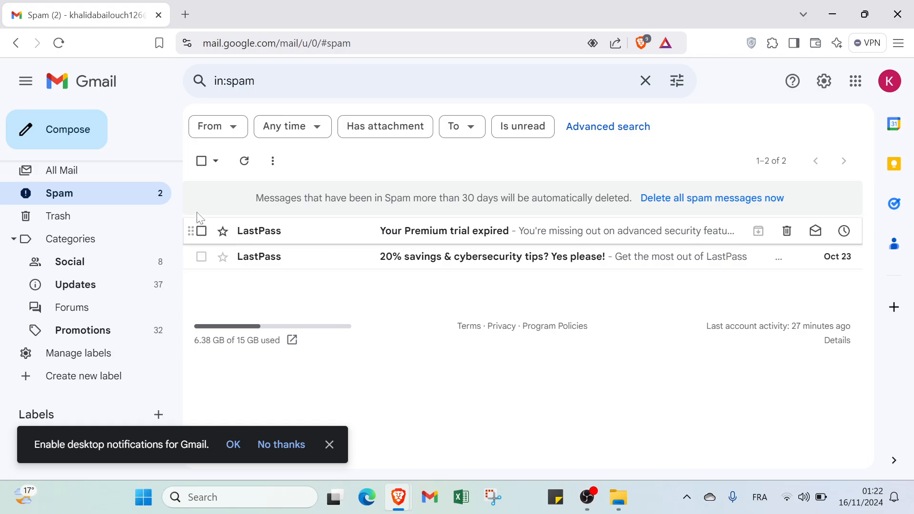
{"action": "scroll", "coordinate": [116, 199], "scroll_direction": "up", "scroll_amount": 4}
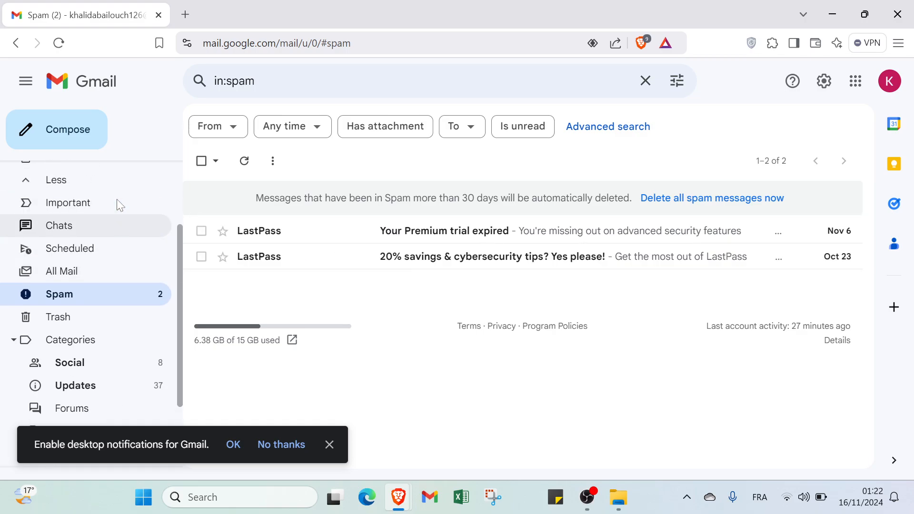
Step: Open See all settings and scroll the General tab from the language options to the bottom
{"action": "left_click", "coordinate": [821, 89]}
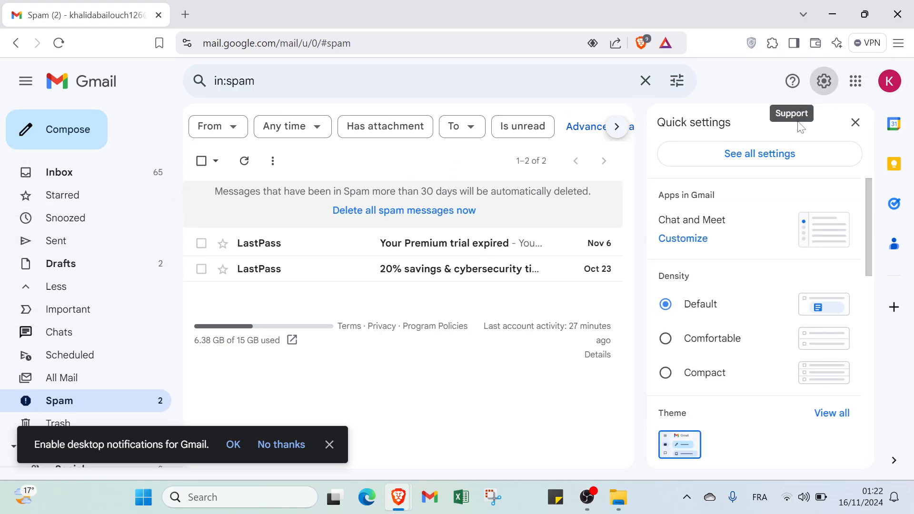
{"action": "left_click", "coordinate": [794, 148]}
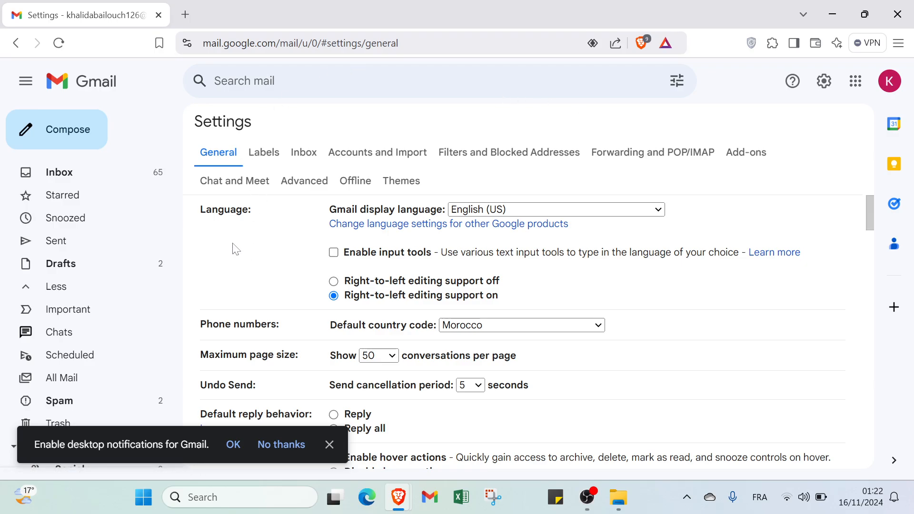
{"action": "scroll", "coordinate": [519, 230], "scroll_direction": "down", "scroll_amount": 2}
{"action": "scroll", "coordinate": [518, 230], "scroll_direction": "up", "scroll_amount": 2}
{"action": "scroll", "coordinate": [316, 245], "scroll_direction": "down", "scroll_amount": 3}
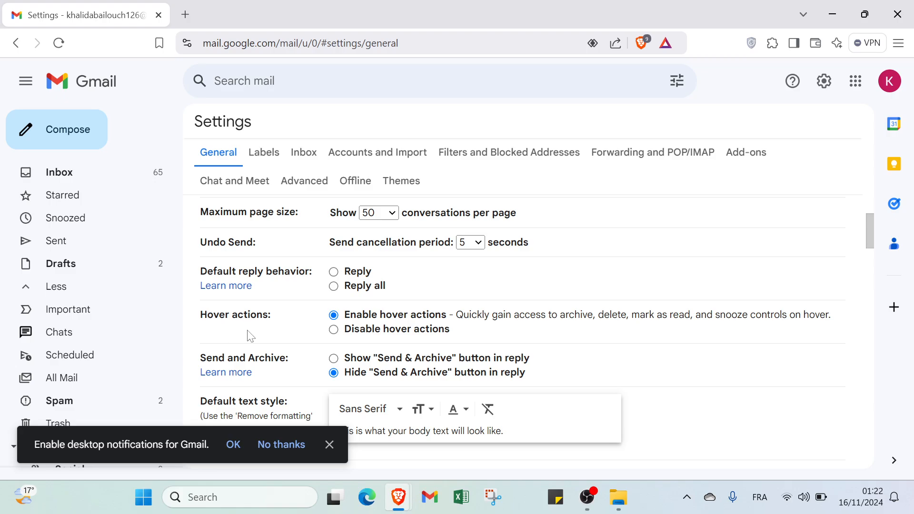
{"action": "scroll", "coordinate": [218, 355], "scroll_direction": "down", "scroll_amount": 1}
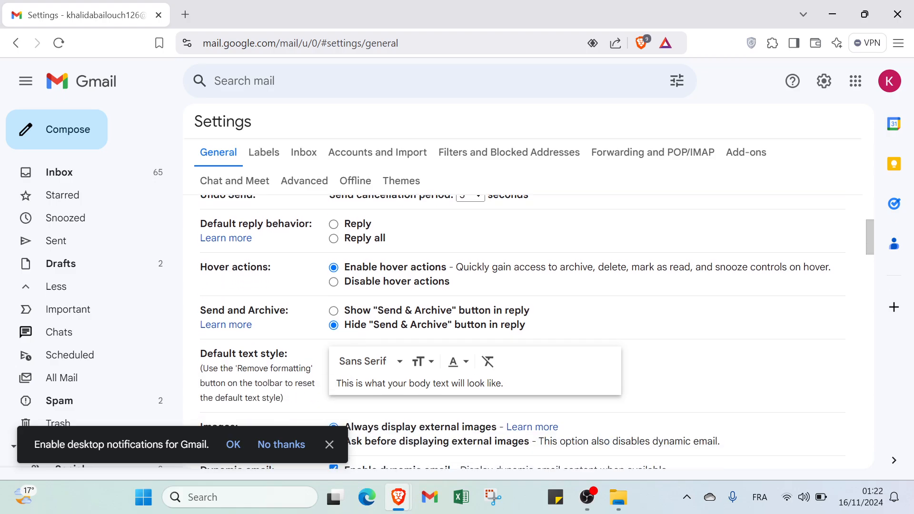
{"action": "scroll", "coordinate": [240, 347], "scroll_direction": "down", "scroll_amount": 2}
{"action": "scroll", "coordinate": [247, 312], "scroll_direction": "down", "scroll_amount": 1}
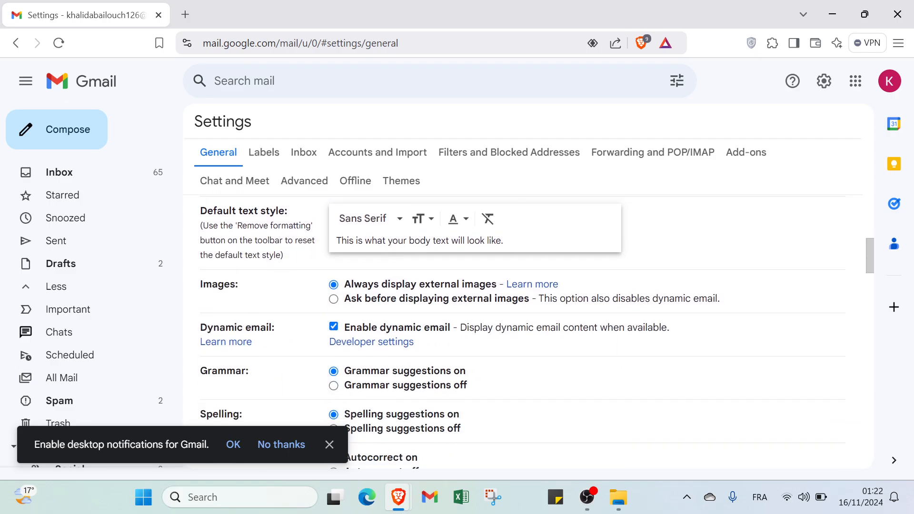
{"action": "scroll", "coordinate": [200, 304], "scroll_direction": "down", "scroll_amount": 1}
{"action": "scroll", "coordinate": [108, 310], "scroll_direction": "down", "scroll_amount": 1}
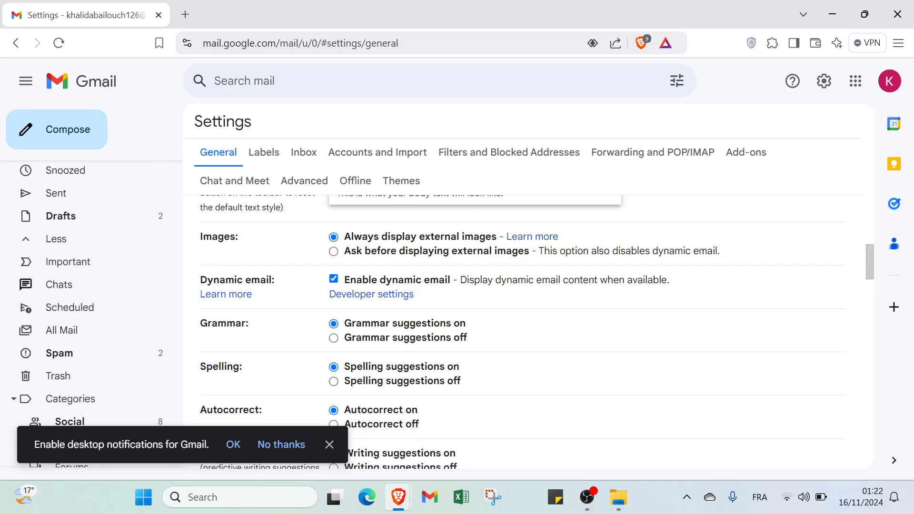
{"action": "scroll", "coordinate": [224, 342], "scroll_direction": "down", "scroll_amount": 3}
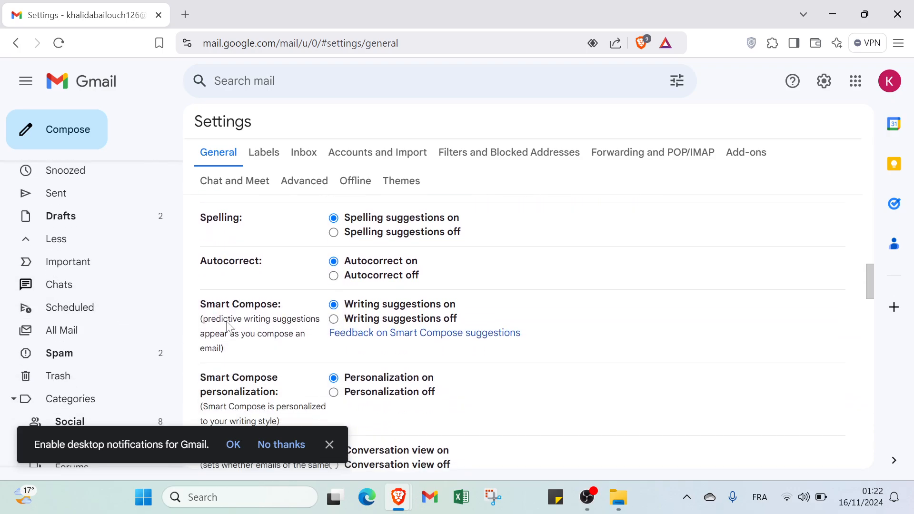
{"action": "scroll", "coordinate": [226, 326], "scroll_direction": "down", "scroll_amount": 3}
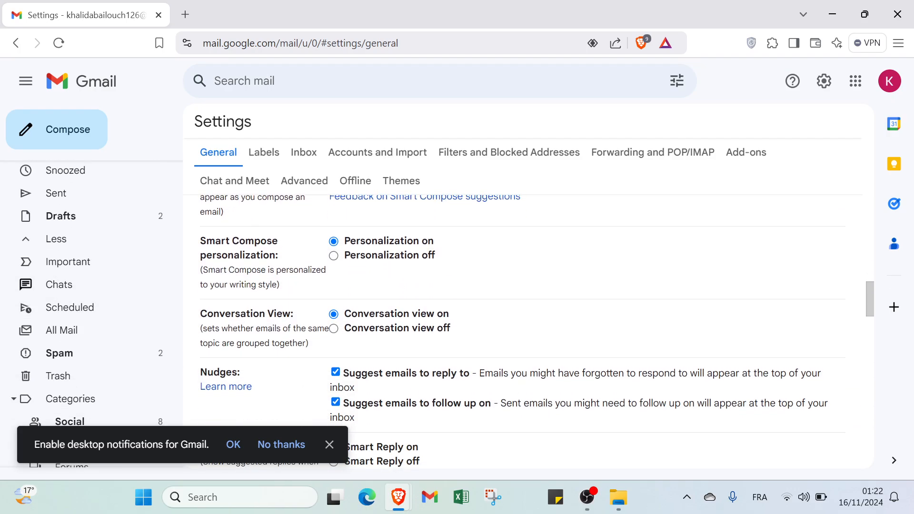
{"action": "scroll", "coordinate": [537, 328], "scroll_direction": "down", "scroll_amount": 1}
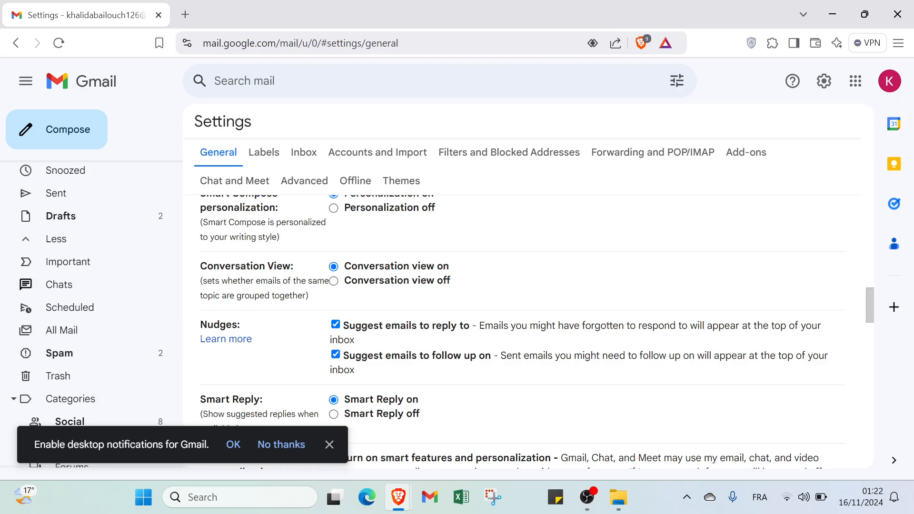
{"action": "scroll", "coordinate": [227, 353], "scroll_direction": "down", "scroll_amount": 4}
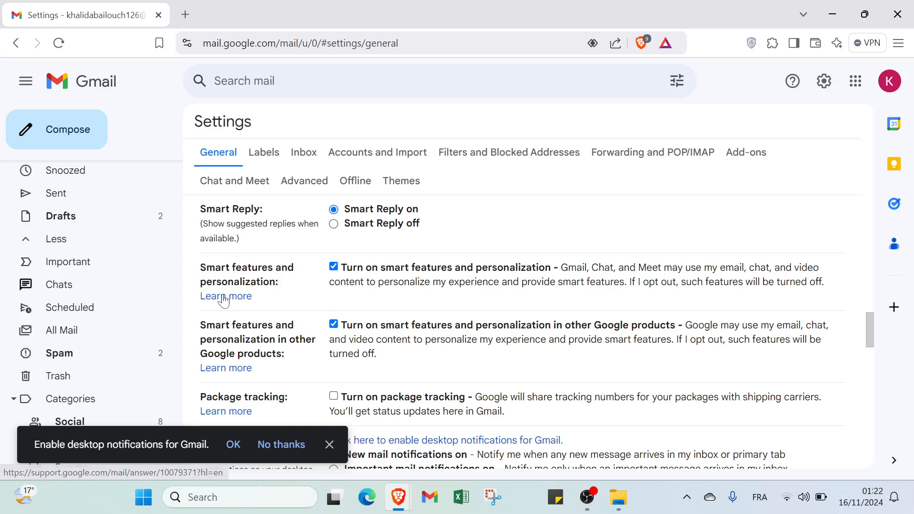
{"action": "scroll", "coordinate": [523, 334], "scroll_direction": "down", "scroll_amount": 2}
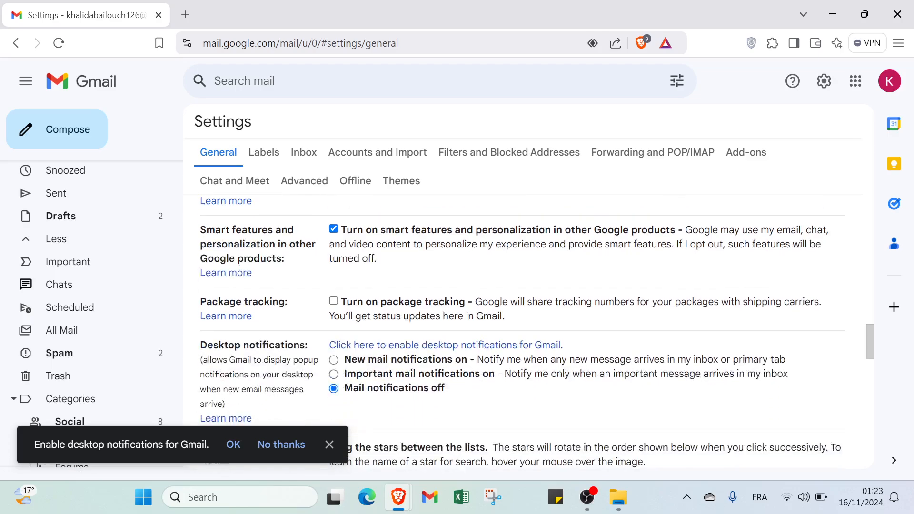
{"action": "scroll", "coordinate": [236, 279], "scroll_direction": "down", "scroll_amount": 20}
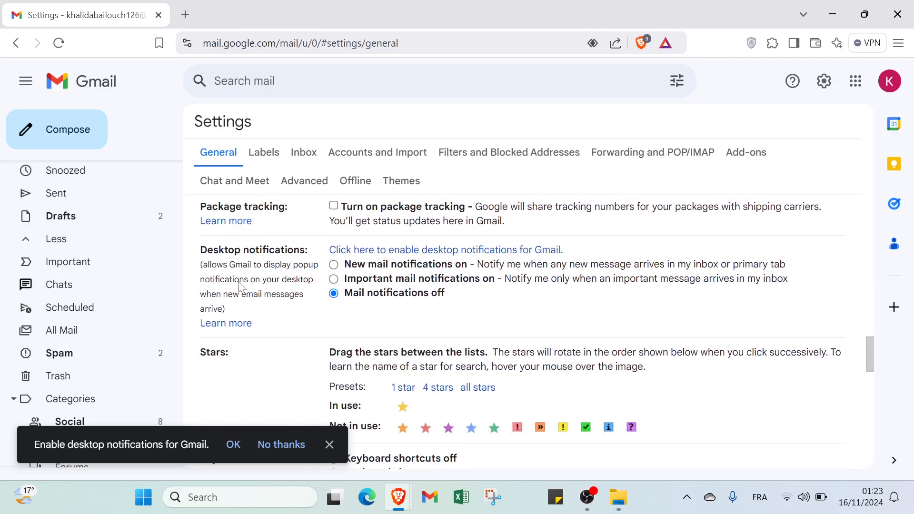
{"action": "scroll", "coordinate": [523, 285], "scroll_direction": "down", "scroll_amount": 2}
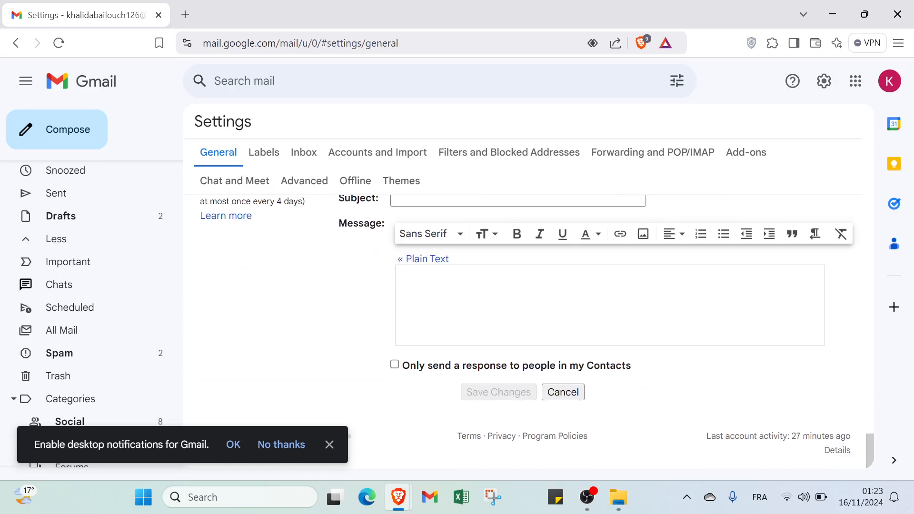
{"action": "scroll", "coordinate": [333, 318], "scroll_direction": "up", "scroll_amount": 15}
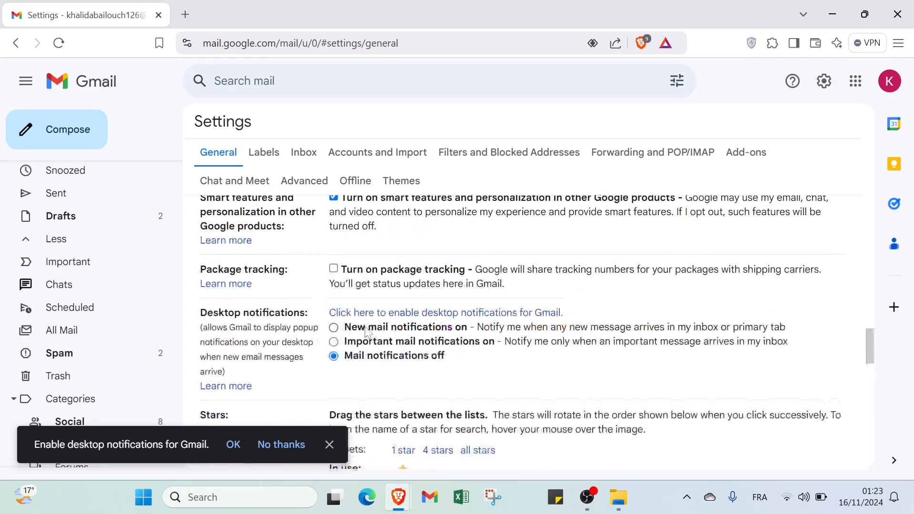
{"action": "scroll", "coordinate": [367, 333], "scroll_direction": "up", "scroll_amount": 12}
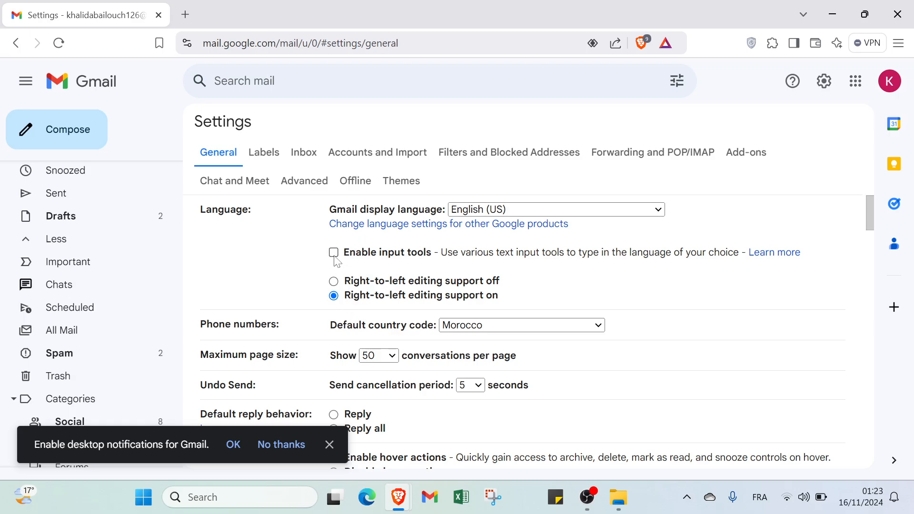
Step: View the Labels, Chat and Meet, Advanced, Offline, Themes, Inbox, Accounts, Filters, Forwarding and Add-ons settings, then General
{"action": "left_click", "coordinate": [273, 158]}
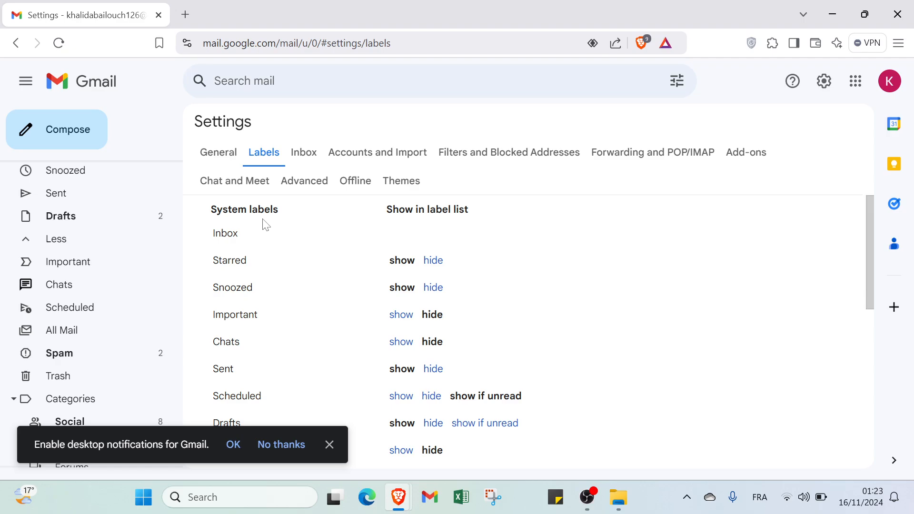
{"action": "left_click", "coordinate": [241, 185]}
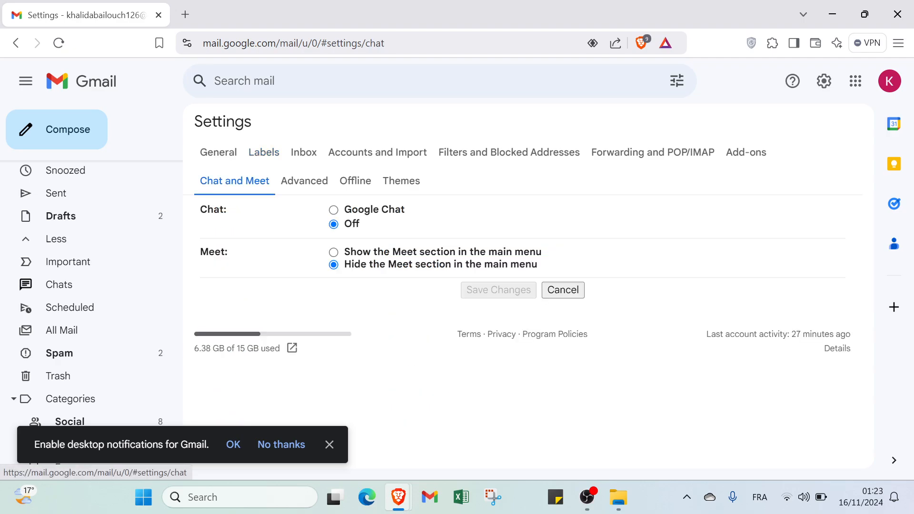
{"action": "left_click", "coordinate": [305, 181]}
{"action": "left_click", "coordinate": [347, 183]}
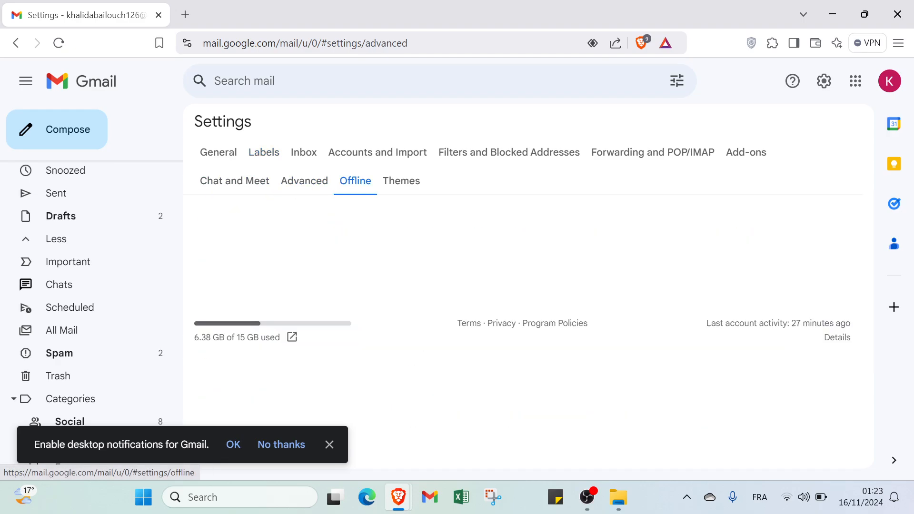
{"action": "left_click", "coordinate": [392, 192]}
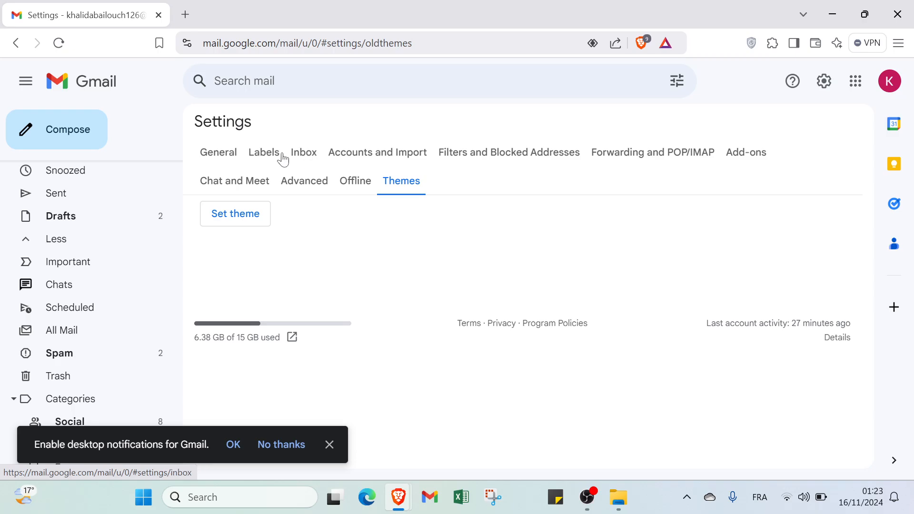
{"action": "left_click", "coordinate": [299, 155]}
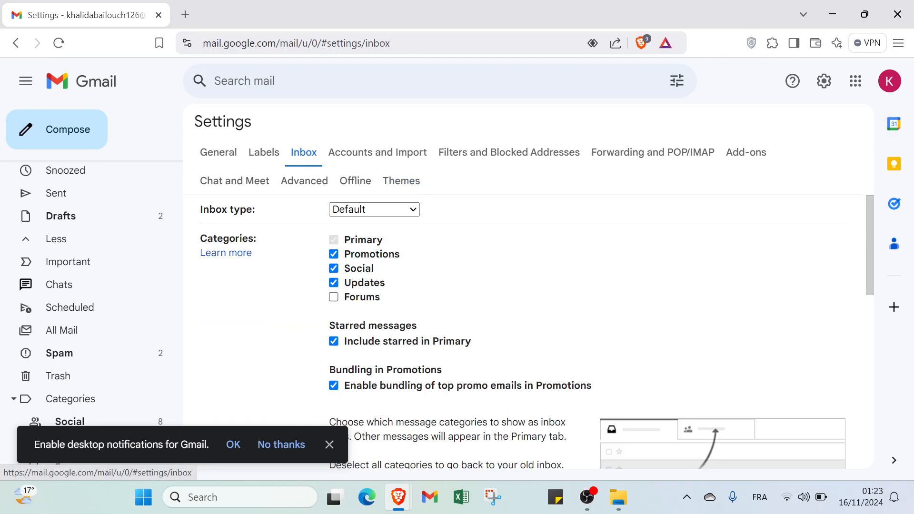
{"action": "left_click", "coordinate": [352, 152]}
{"action": "left_click", "coordinate": [458, 157]}
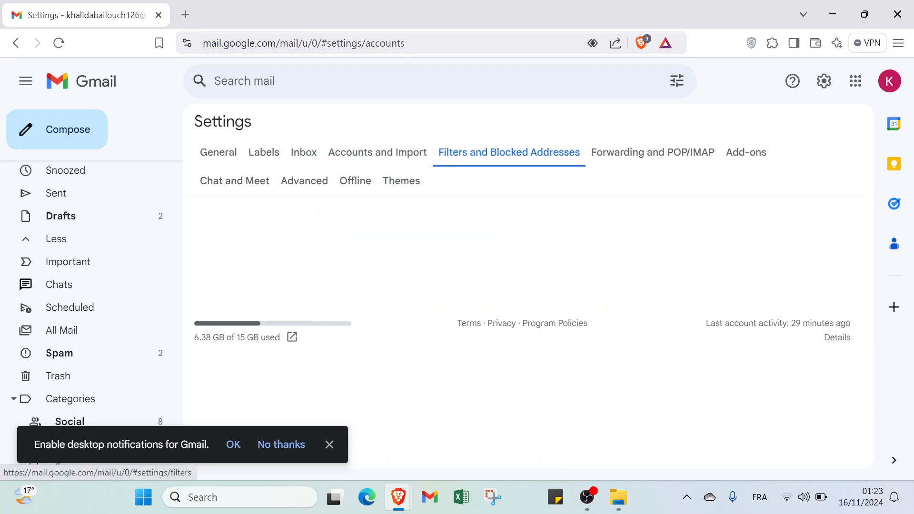
{"action": "left_click", "coordinate": [682, 157]}
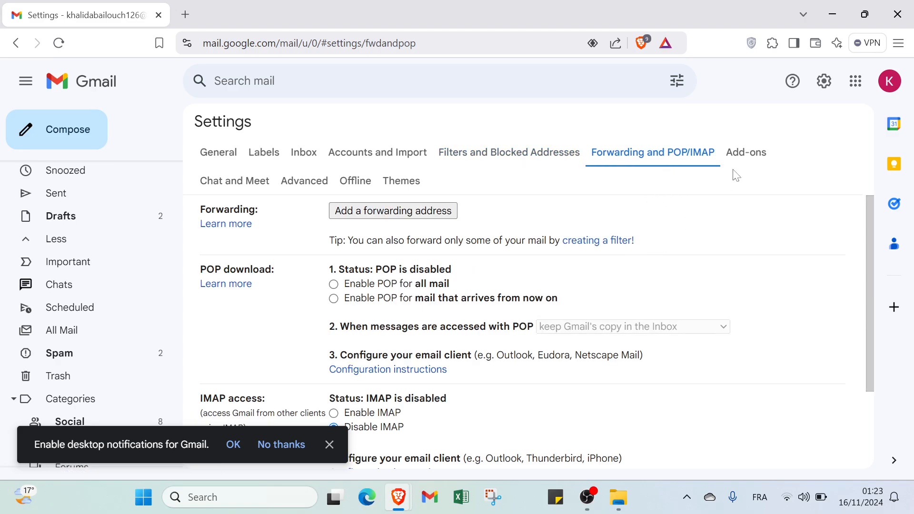
{"action": "left_click", "coordinate": [754, 148]}
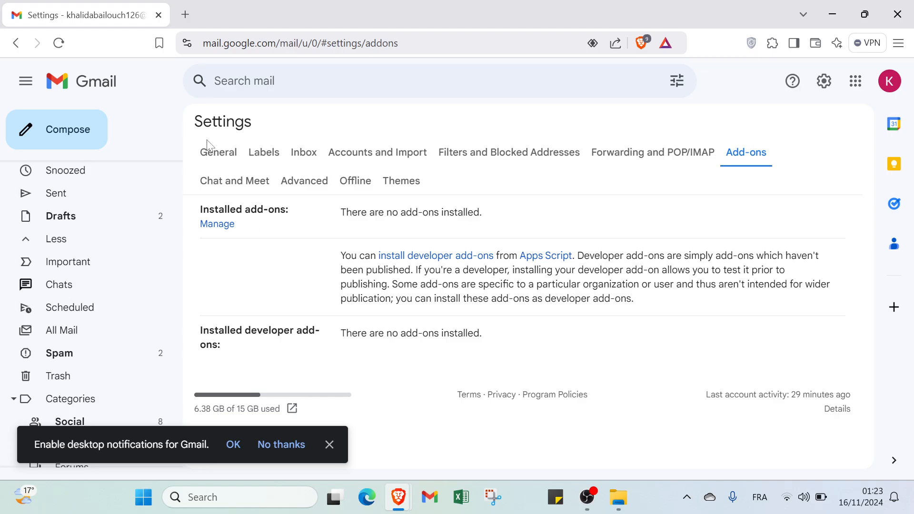
{"action": "left_click", "coordinate": [215, 155]}
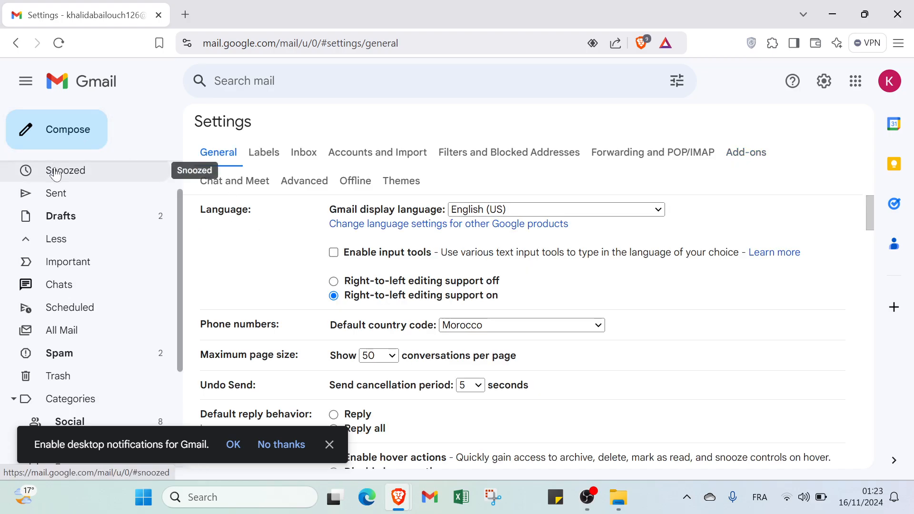
{"action": "scroll", "coordinate": [55, 174], "scroll_direction": "up", "scroll_amount": 2}
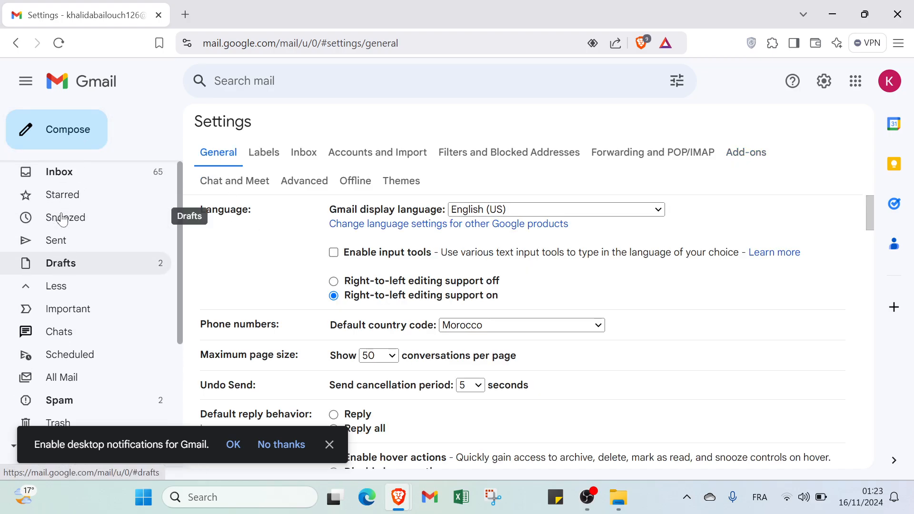
Step: Return to the inbox and briefly show the Calendar panel beside it before closing it
{"action": "left_click", "coordinate": [65, 179]}
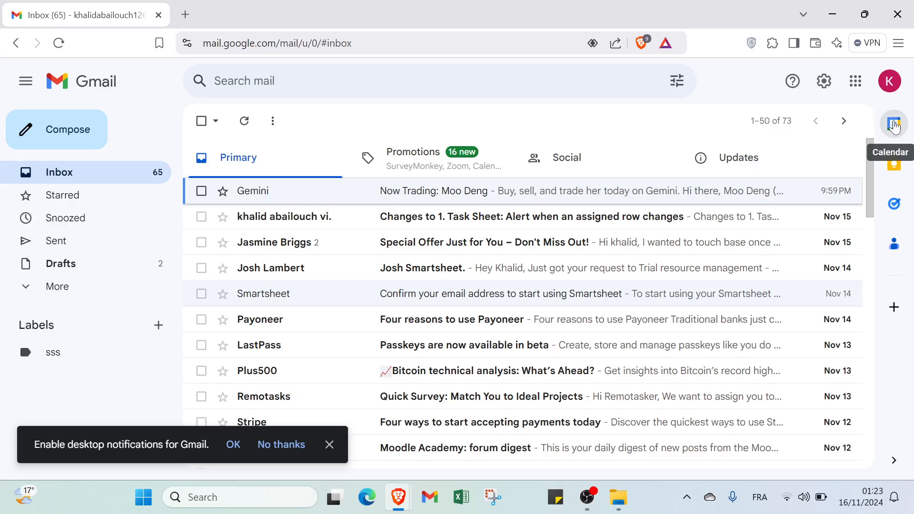
{"action": "left_click", "coordinate": [894, 124]}
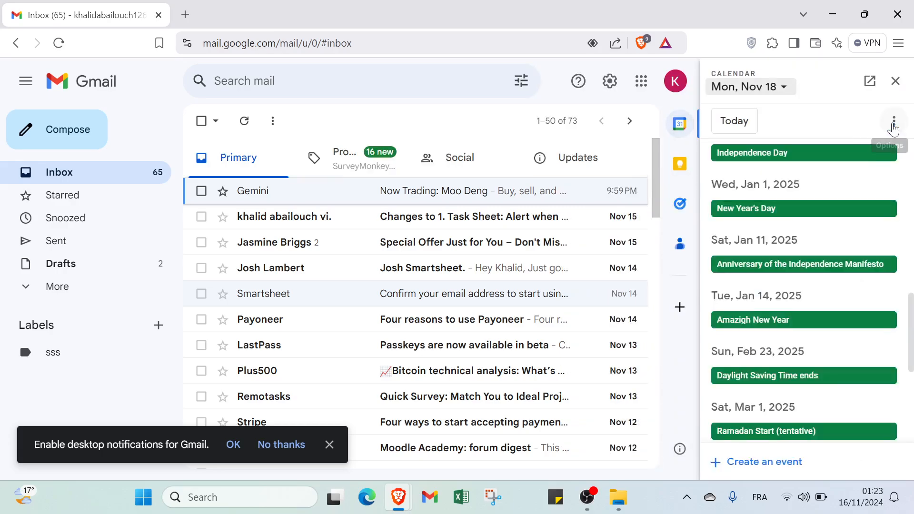
{"action": "scroll", "coordinate": [804, 235], "scroll_direction": "down", "scroll_amount": 1}
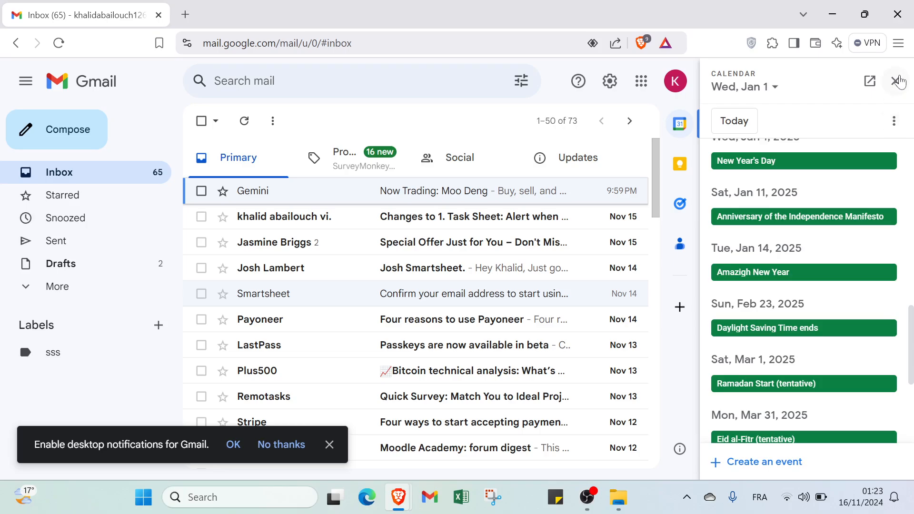
{"action": "left_click", "coordinate": [895, 81]}
Step: Reopen the Calendar panel, scroll through the upcoming holidays, check the month picker, then close the panel
{"action": "left_click", "coordinate": [891, 136]}
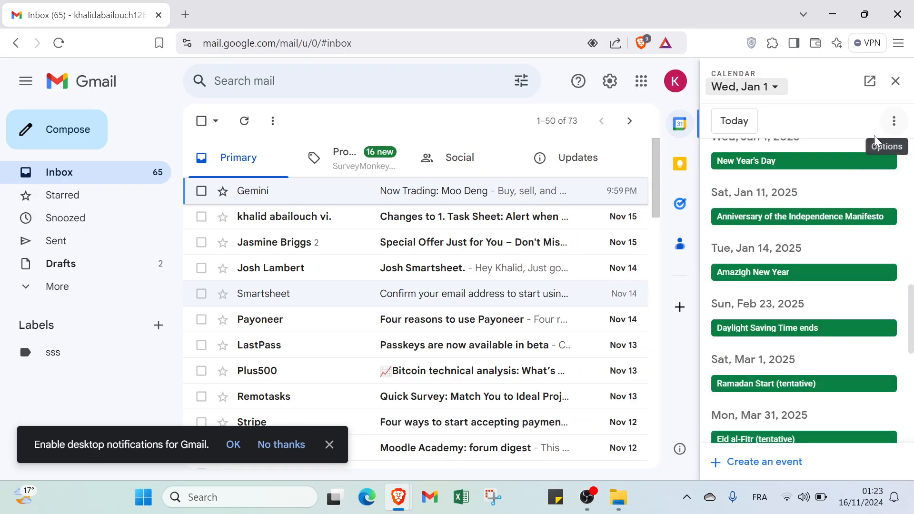
{"action": "scroll", "coordinate": [818, 207], "scroll_direction": "down", "scroll_amount": 5}
{"action": "scroll", "coordinate": [818, 207], "scroll_direction": "down", "scroll_amount": 8}
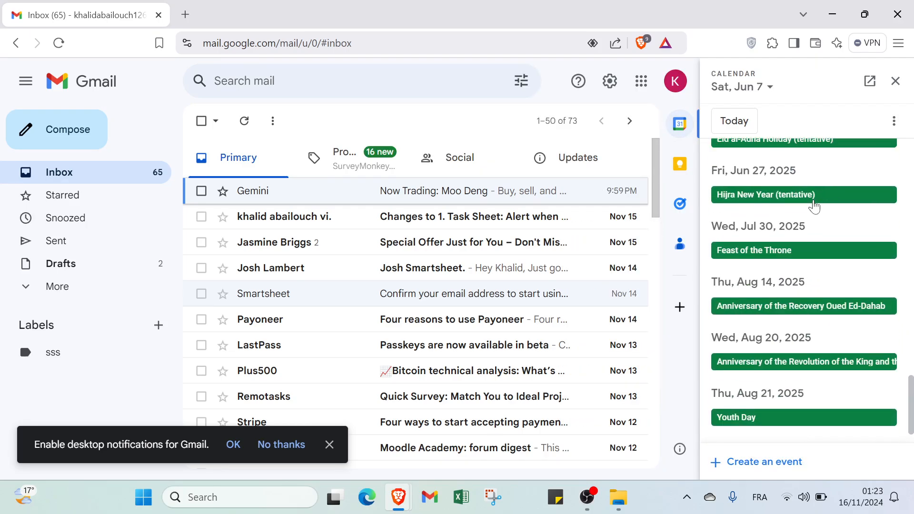
{"action": "scroll", "coordinate": [814, 204], "scroll_direction": "down", "scroll_amount": 6}
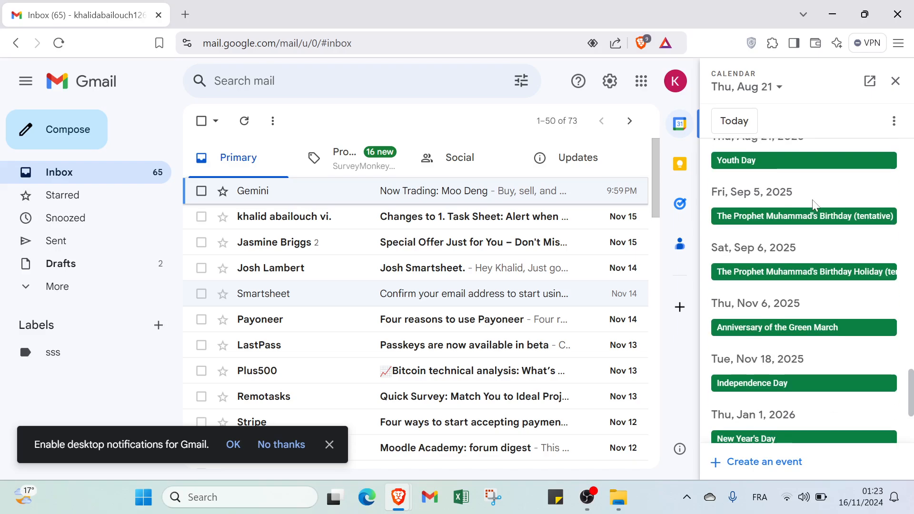
{"action": "left_click", "coordinate": [771, 87]}
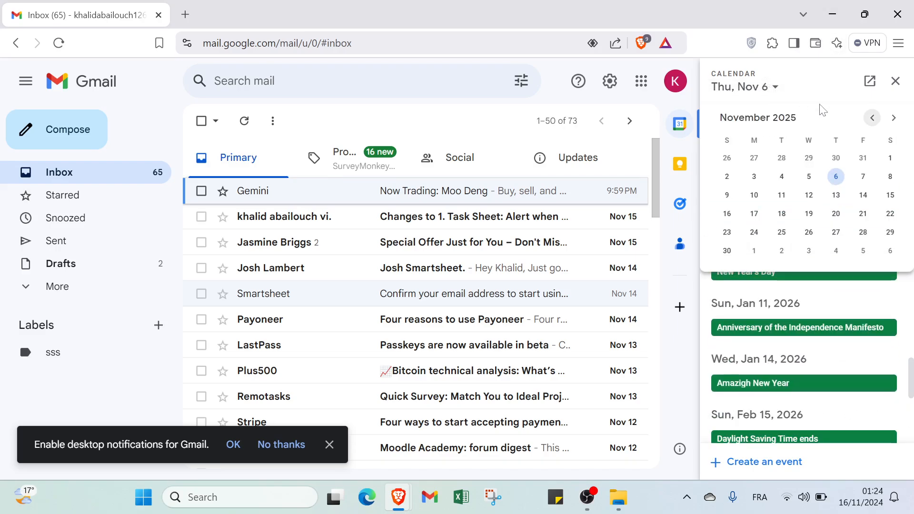
{"action": "left_click", "coordinate": [895, 82]}
{"action": "left_click", "coordinate": [894, 82]}
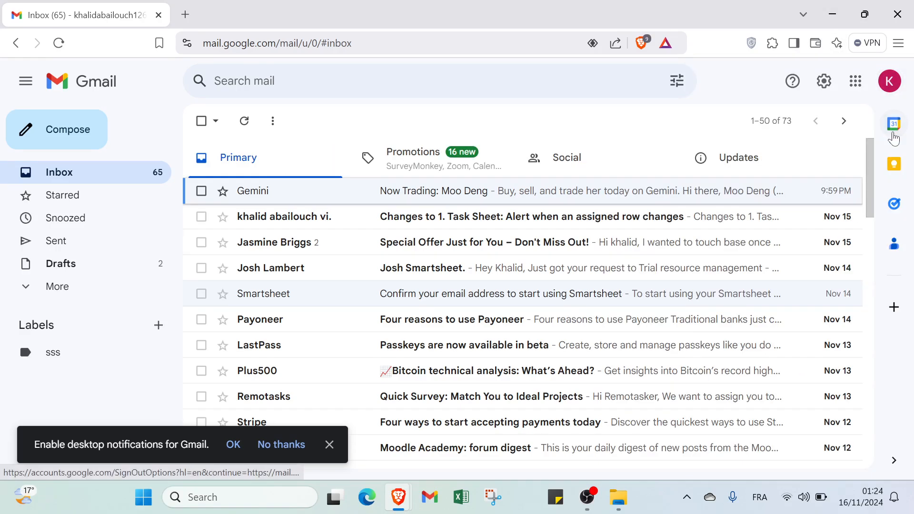
{"action": "left_click", "coordinate": [894, 166]}
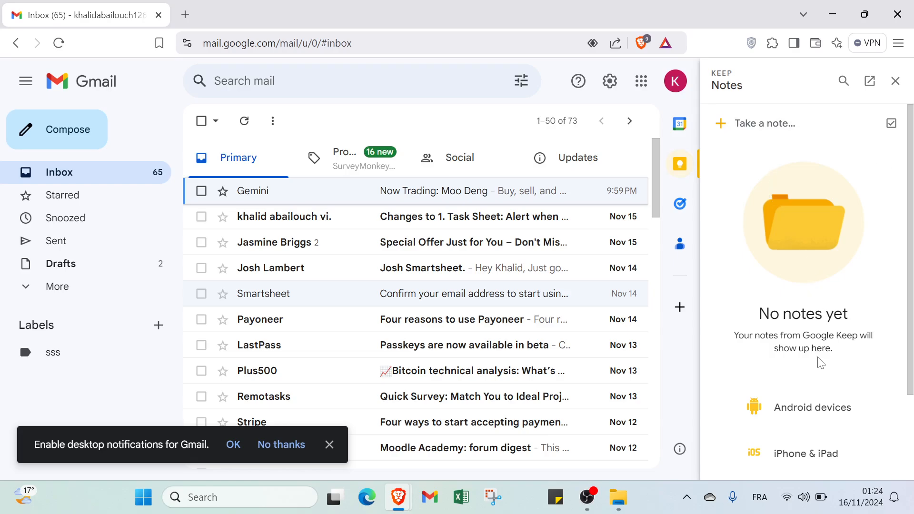
{"action": "scroll", "coordinate": [820, 363], "scroll_direction": "down", "scroll_amount": 2}
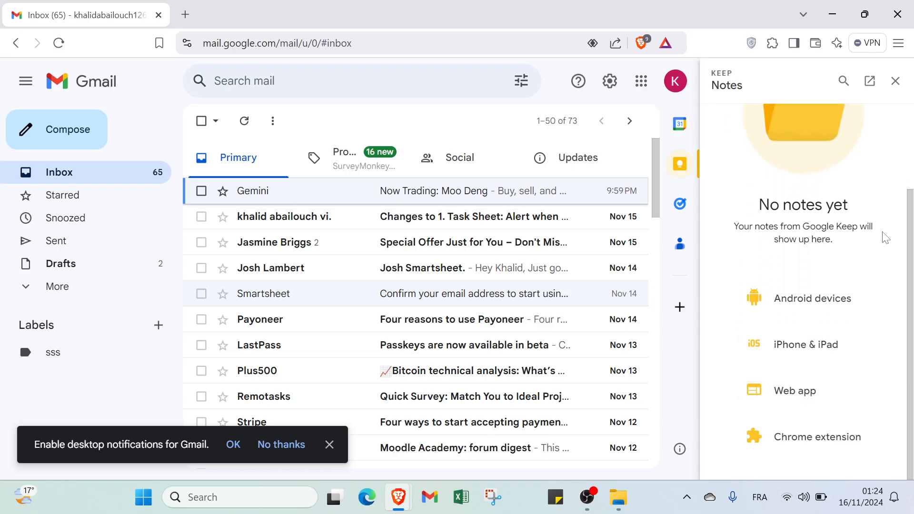
{"action": "left_click", "coordinate": [895, 81]}
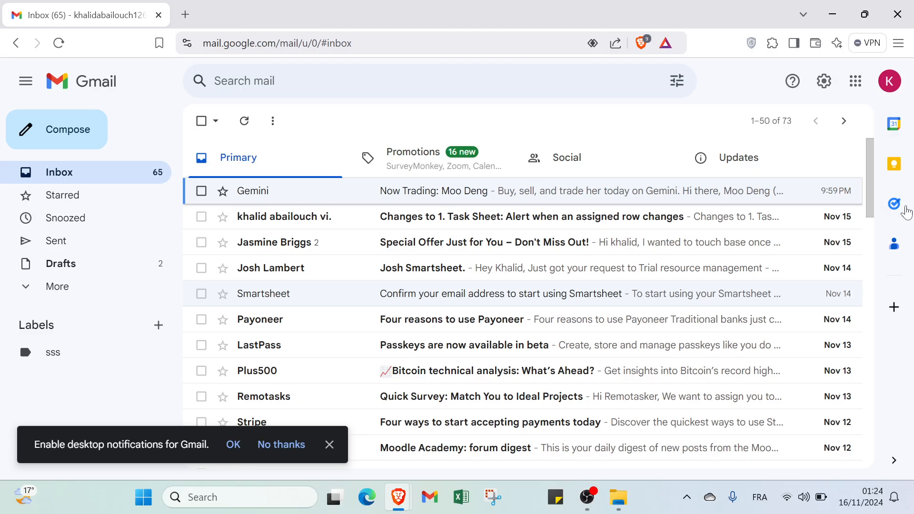
{"action": "left_click", "coordinate": [894, 205]}
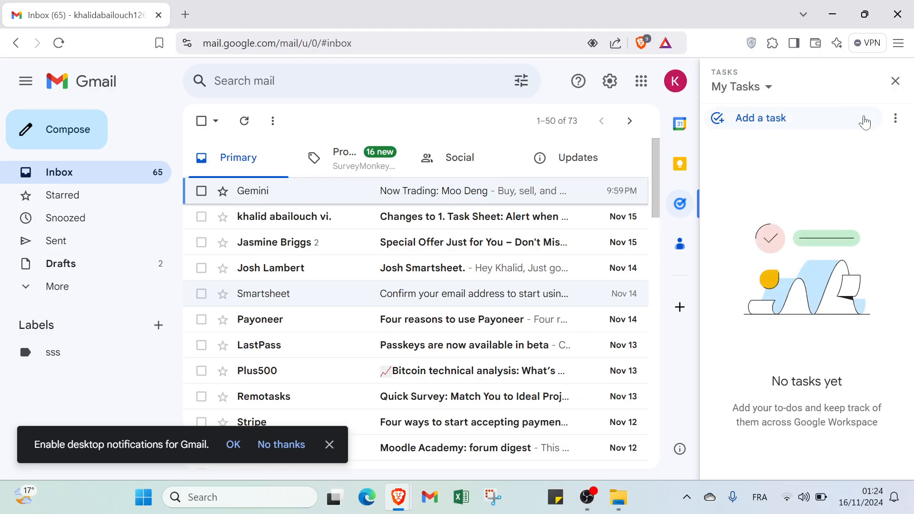
{"action": "left_click", "coordinate": [865, 119]}
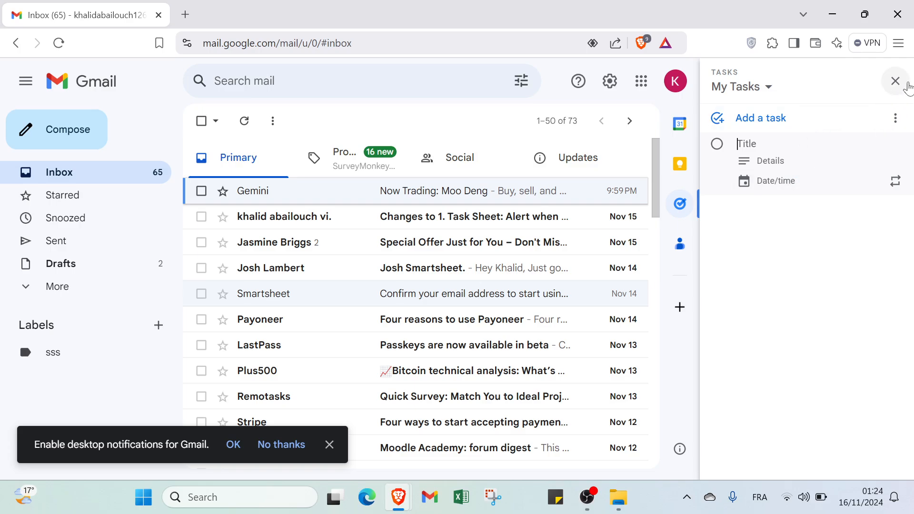
{"action": "left_click", "coordinate": [895, 81]}
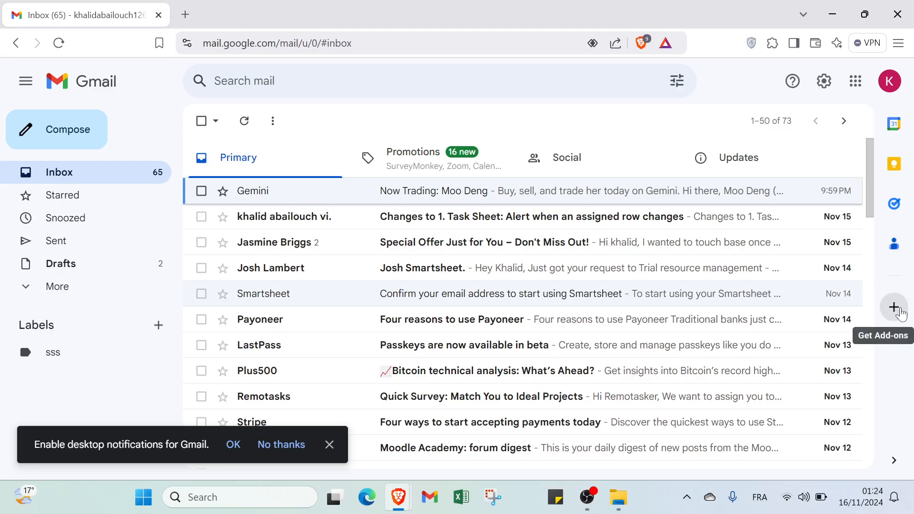
{"action": "left_click", "coordinate": [901, 313]}
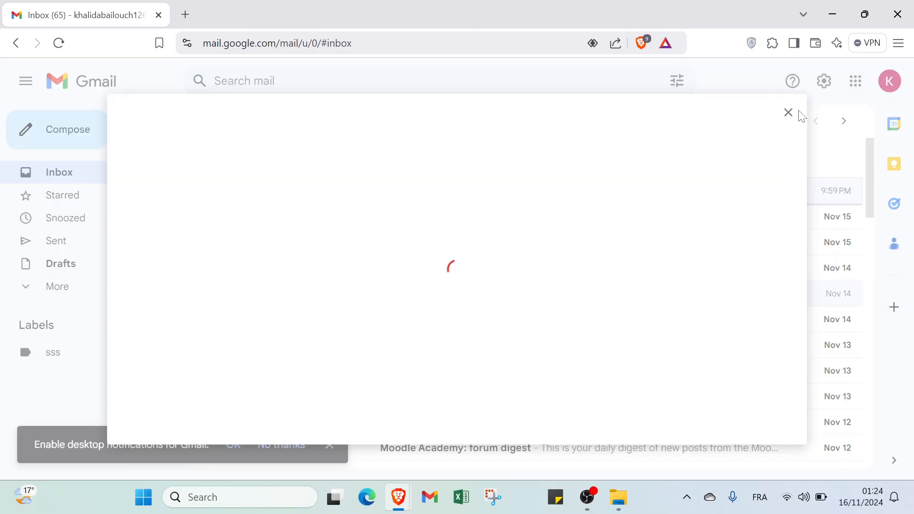
{"action": "left_click", "coordinate": [787, 116]}
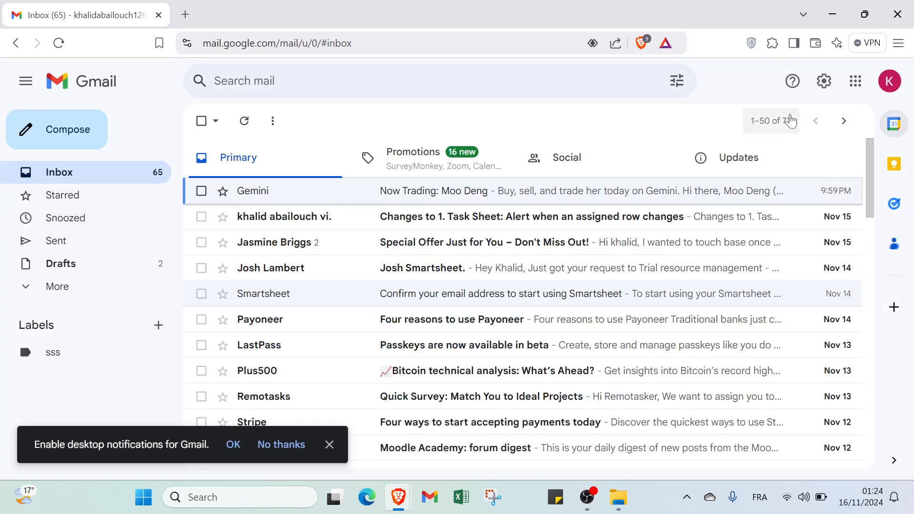